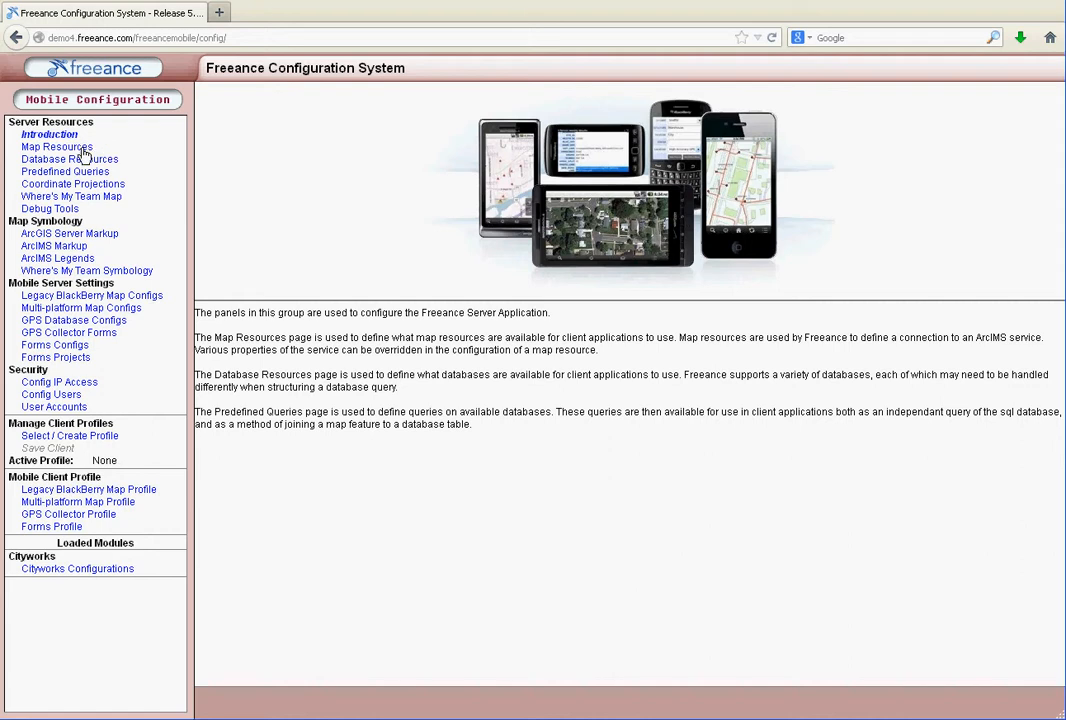
Open the water configuration from the Cityworks configurations.
{"action": "left_click", "coordinate": [94, 569]}
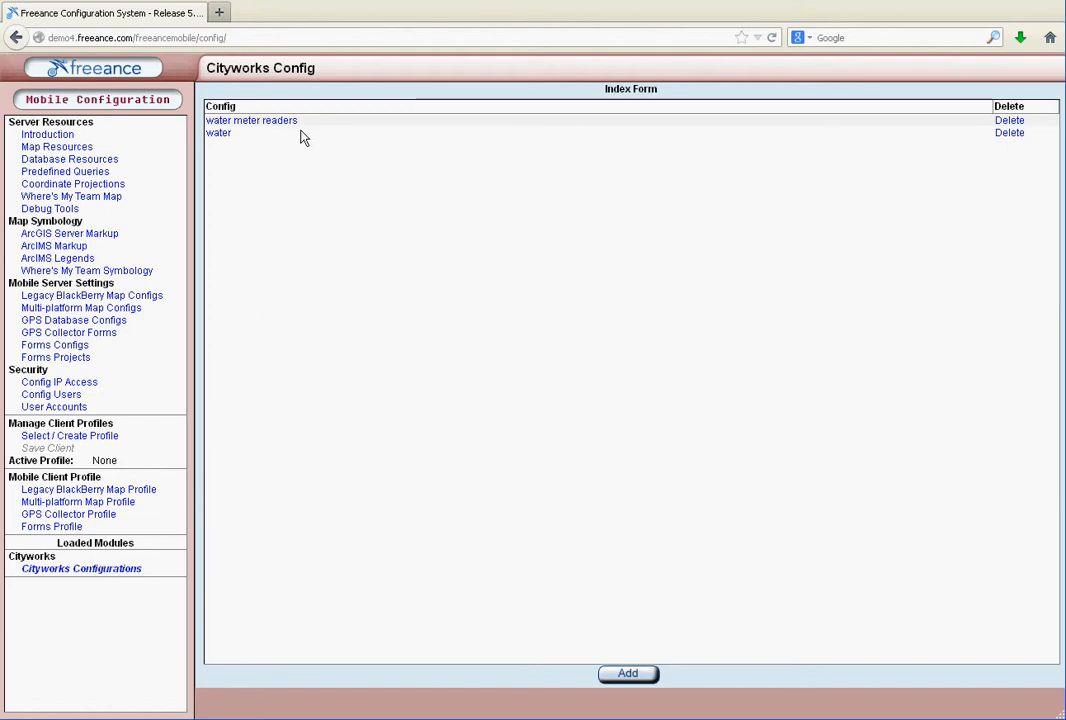
{"action": "left_click", "coordinate": [224, 137]}
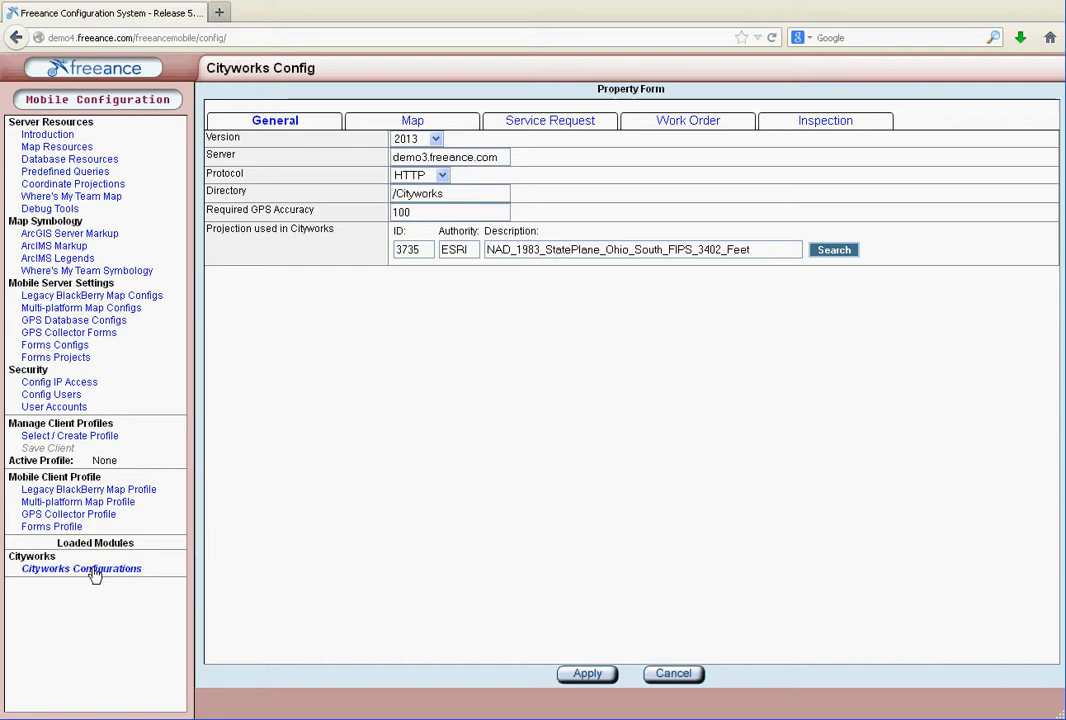
{"action": "left_click", "coordinate": [668, 675]}
{"action": "left_click", "coordinate": [229, 135]}
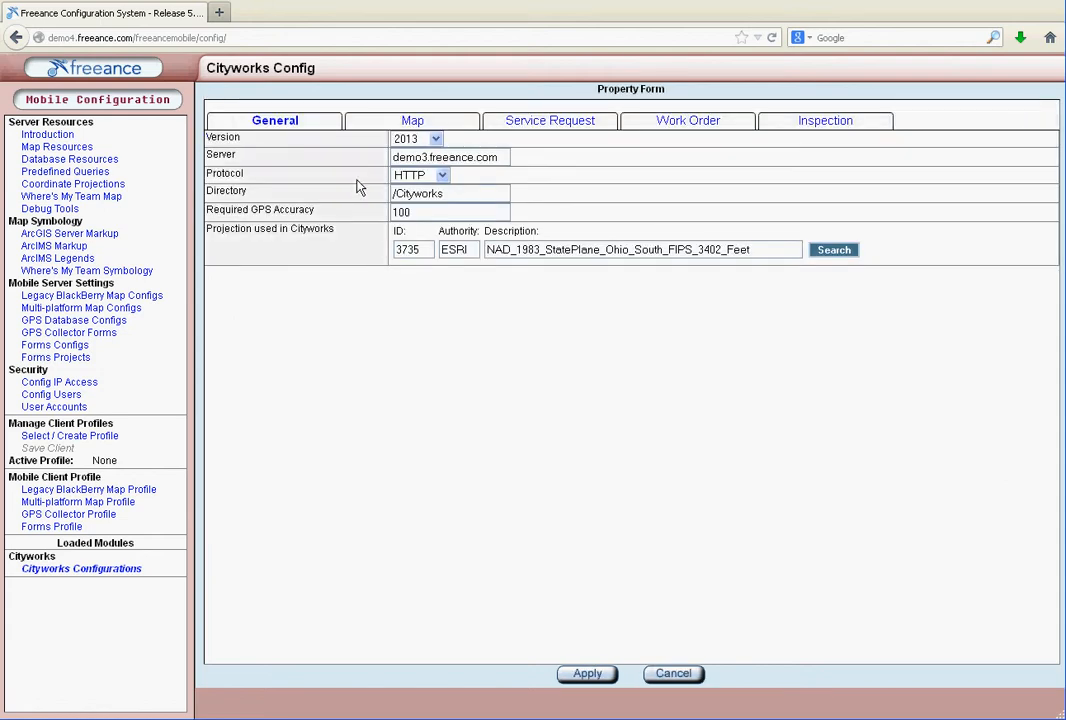
Try HTTPS as the protocol of the water configuration and set it back to HTTP.
{"action": "left_click", "coordinate": [441, 176]}
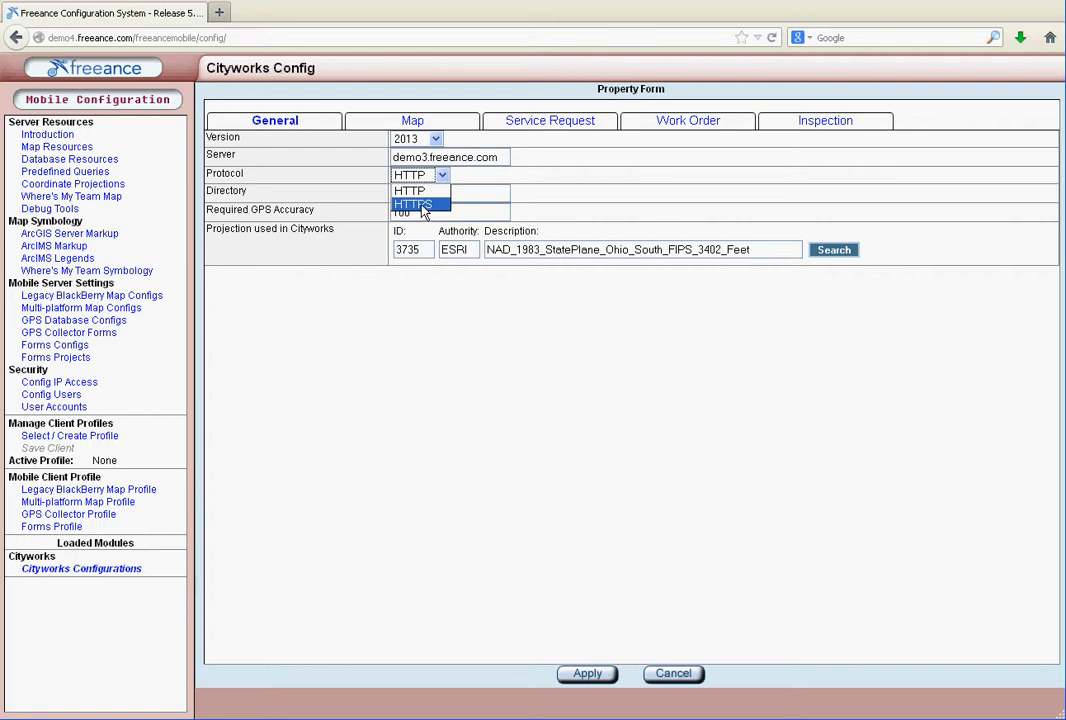
{"action": "left_click", "coordinate": [423, 206]}
{"action": "left_click", "coordinate": [441, 176]}
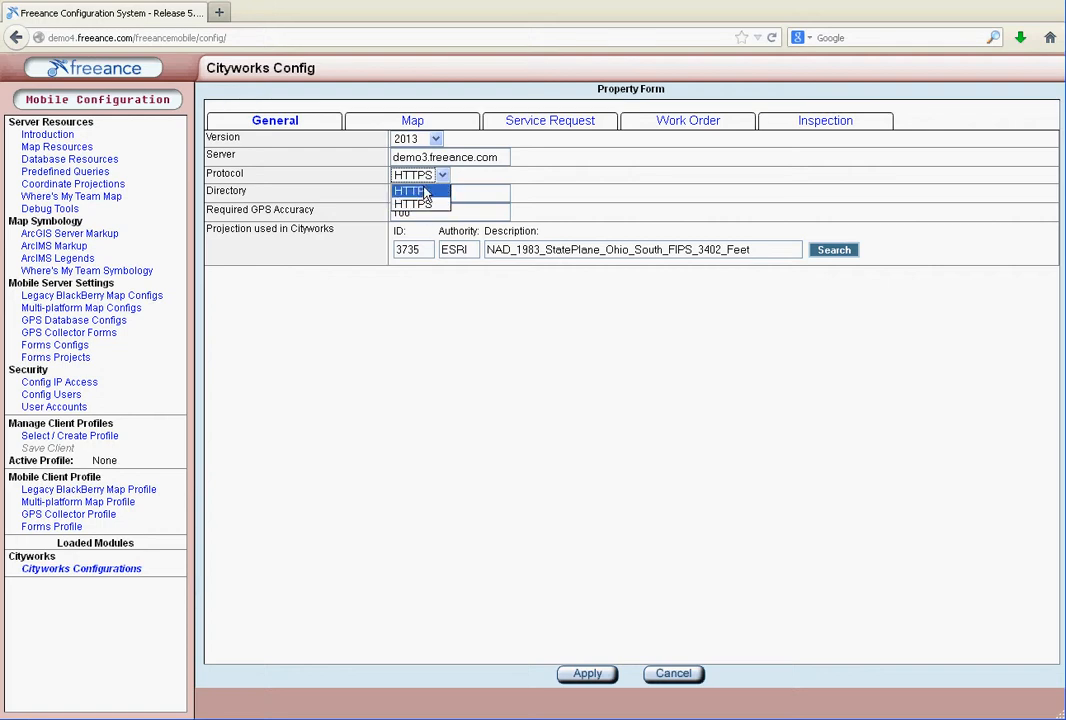
{"action": "left_click", "coordinate": [424, 191]}
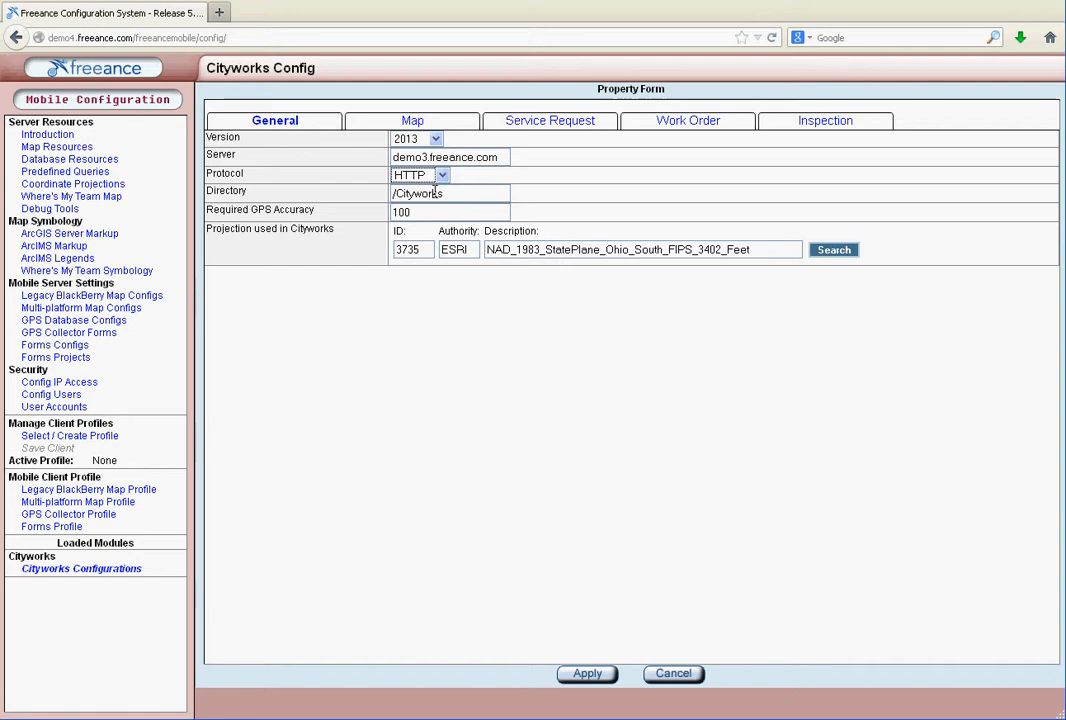
Open the Cityworks login page on demo3.freeance.com in a new tab and compare its URL path with the configuration's Directory value.
{"action": "left_click_drag", "start_coordinate": [450, 193], "coordinate": [372, 194]}
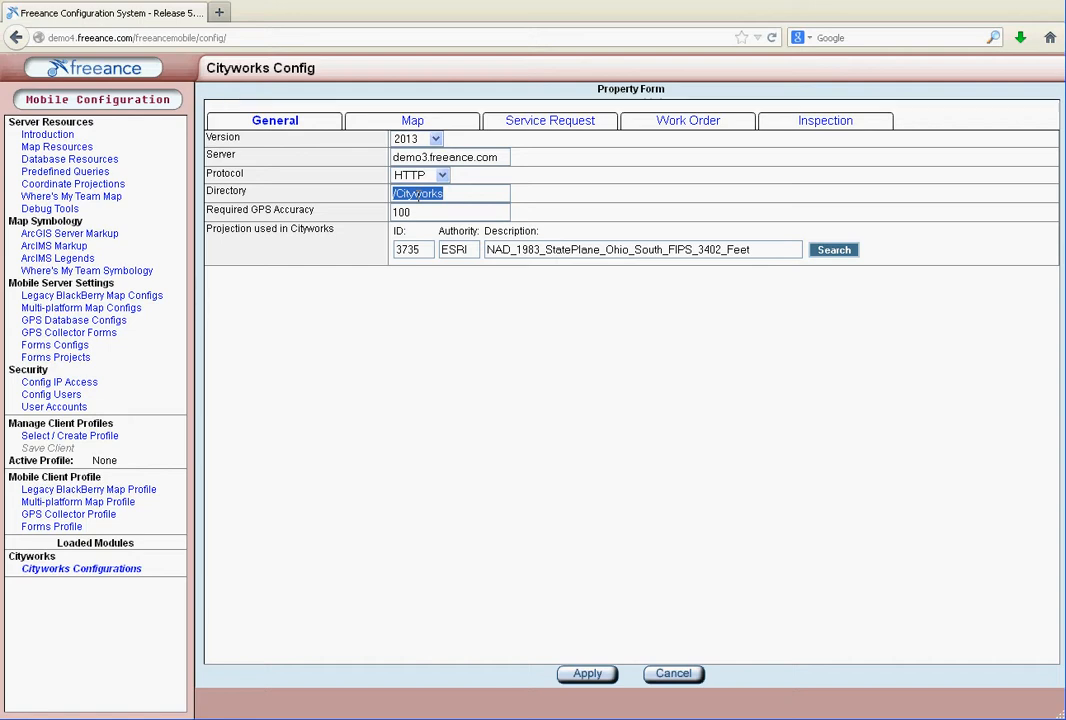
{"action": "left_click", "coordinate": [222, 13]}
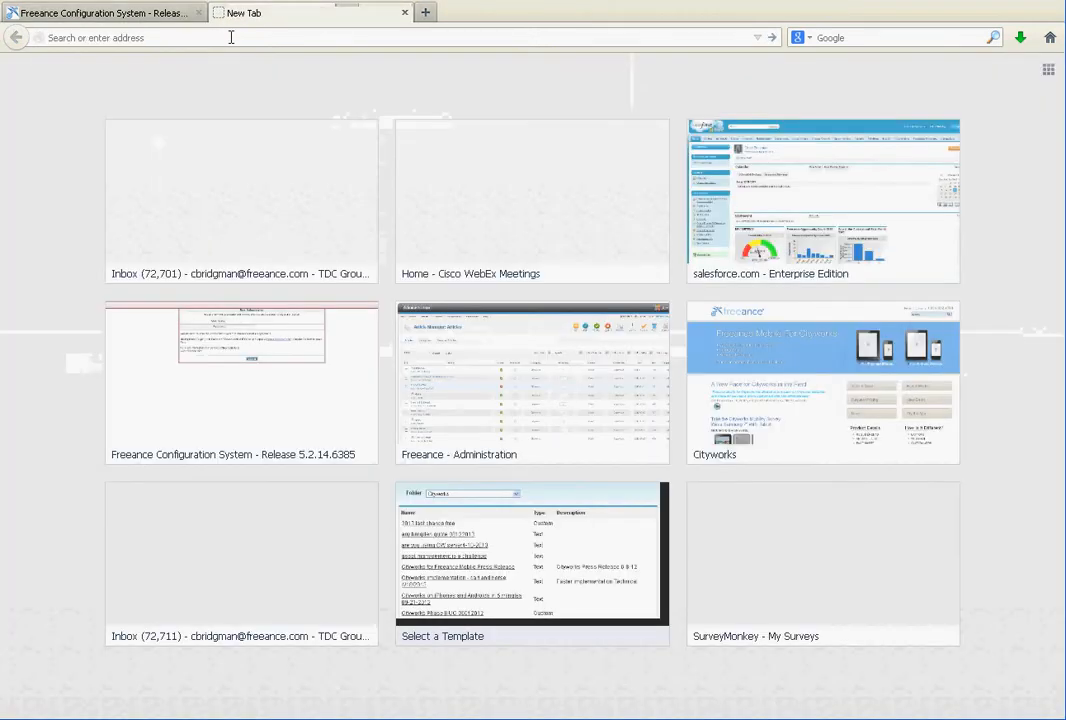
{"action": "type", "text": "demo"}
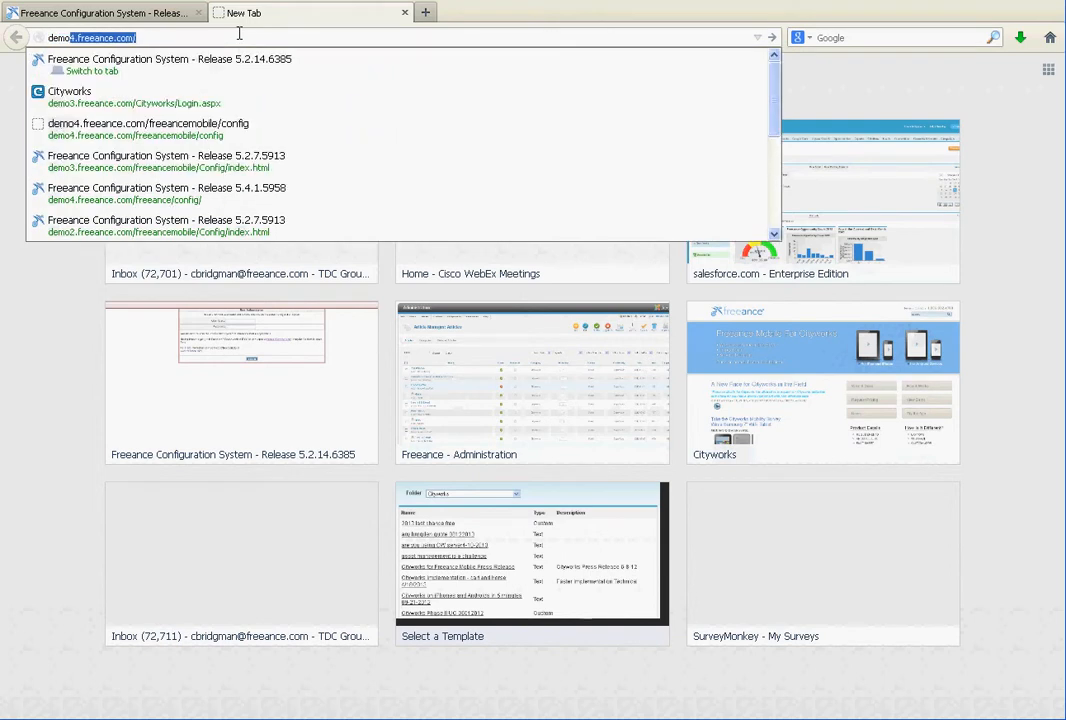
{"action": "type", "text": "3"}
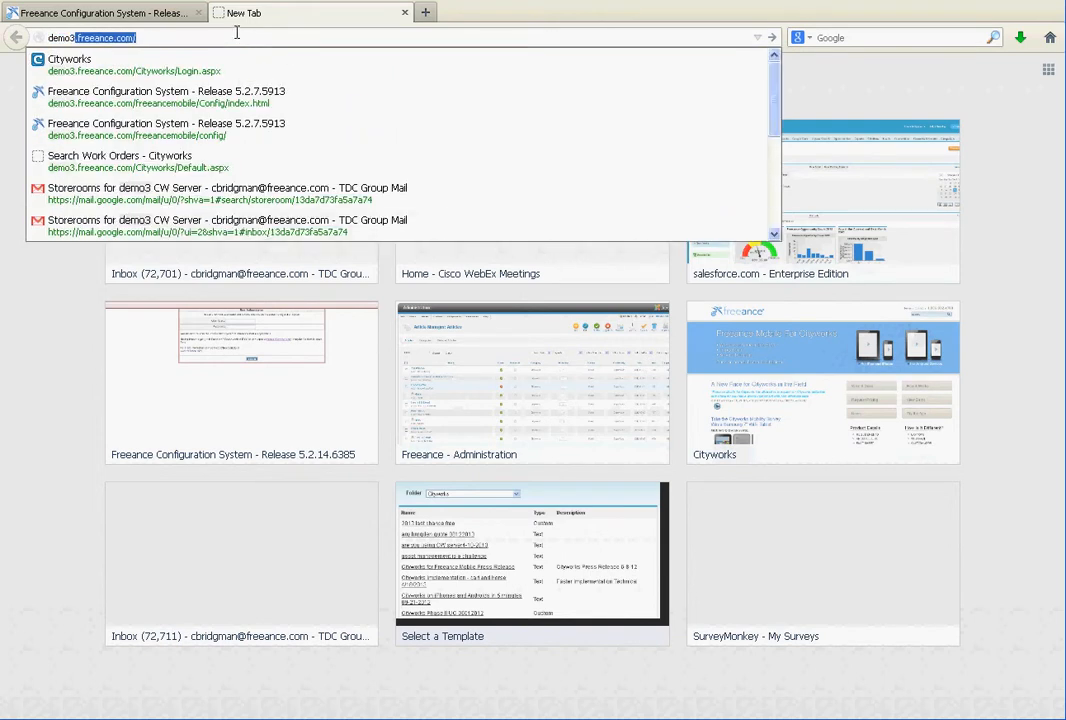
{"action": "left_click", "coordinate": [185, 72]}
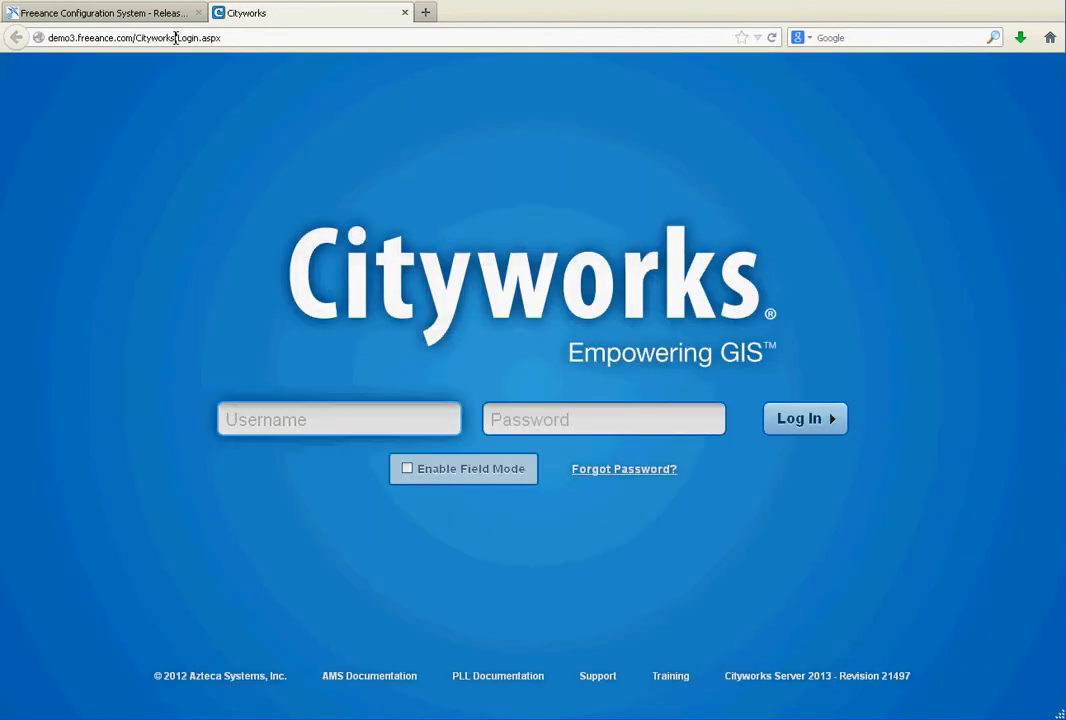
{"action": "left_click_drag", "start_coordinate": [175, 37], "coordinate": [134, 37]}
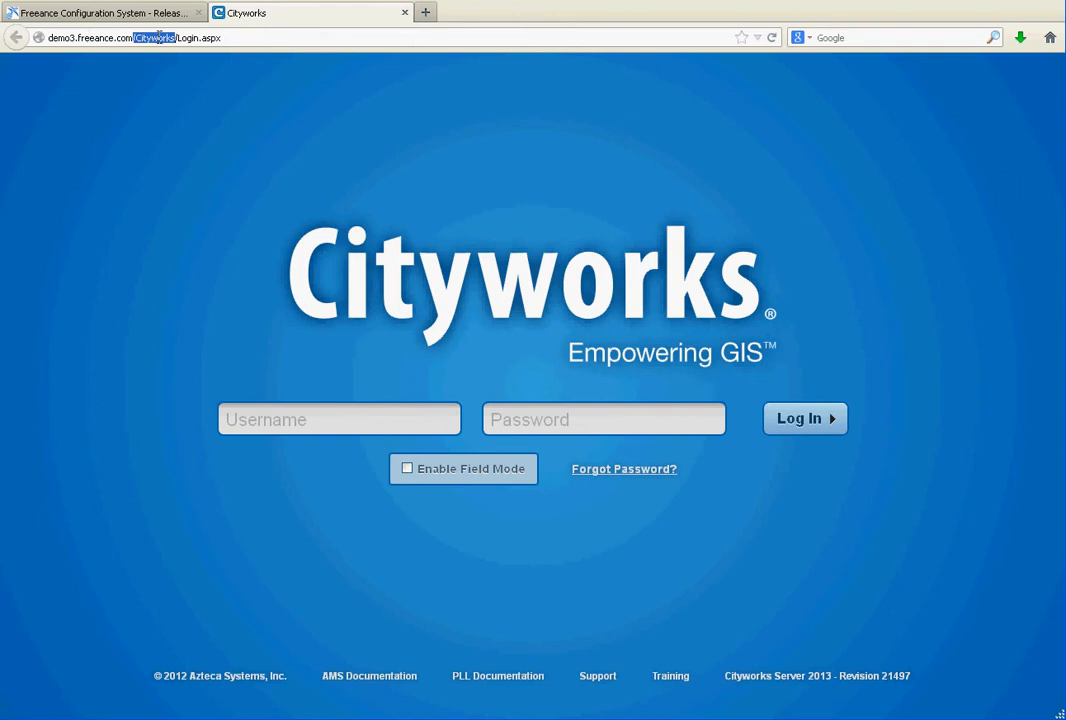
{"action": "left_click", "coordinate": [162, 14]}
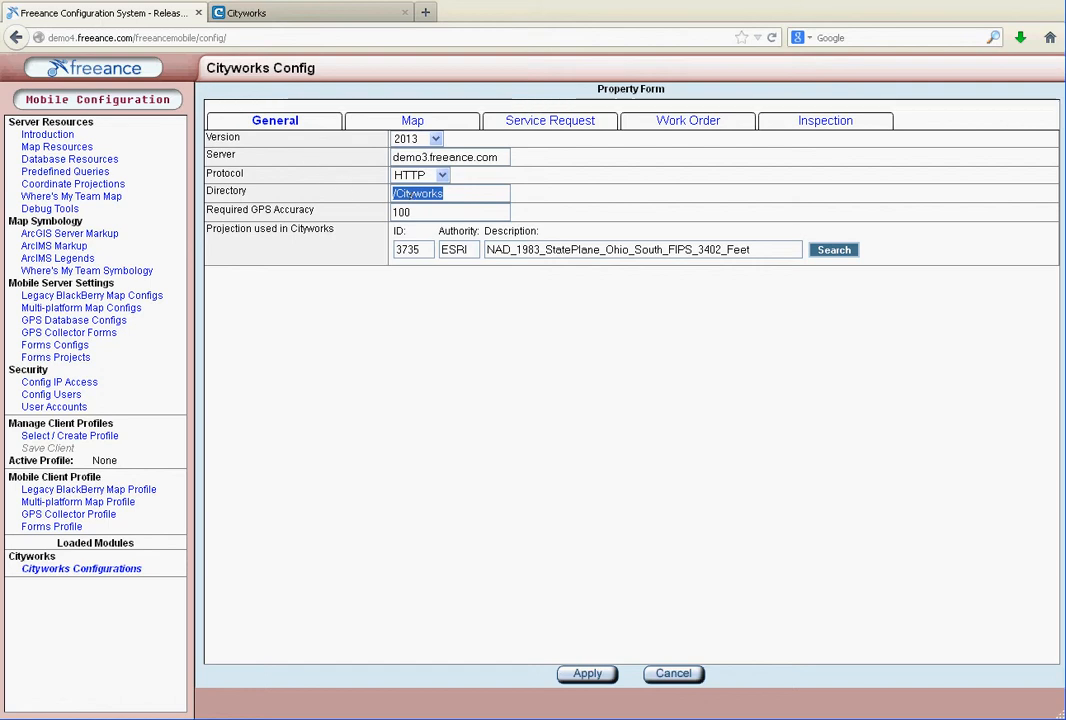
{"action": "left_click", "coordinate": [458, 195]}
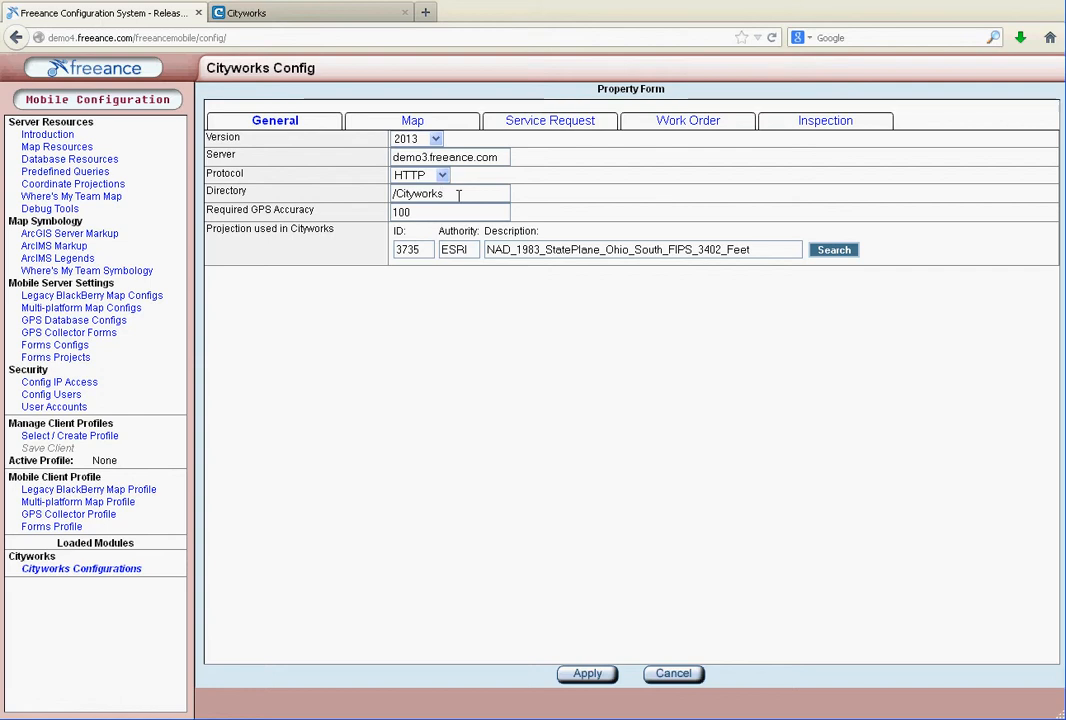
{"action": "left_click", "coordinate": [437, 176]}
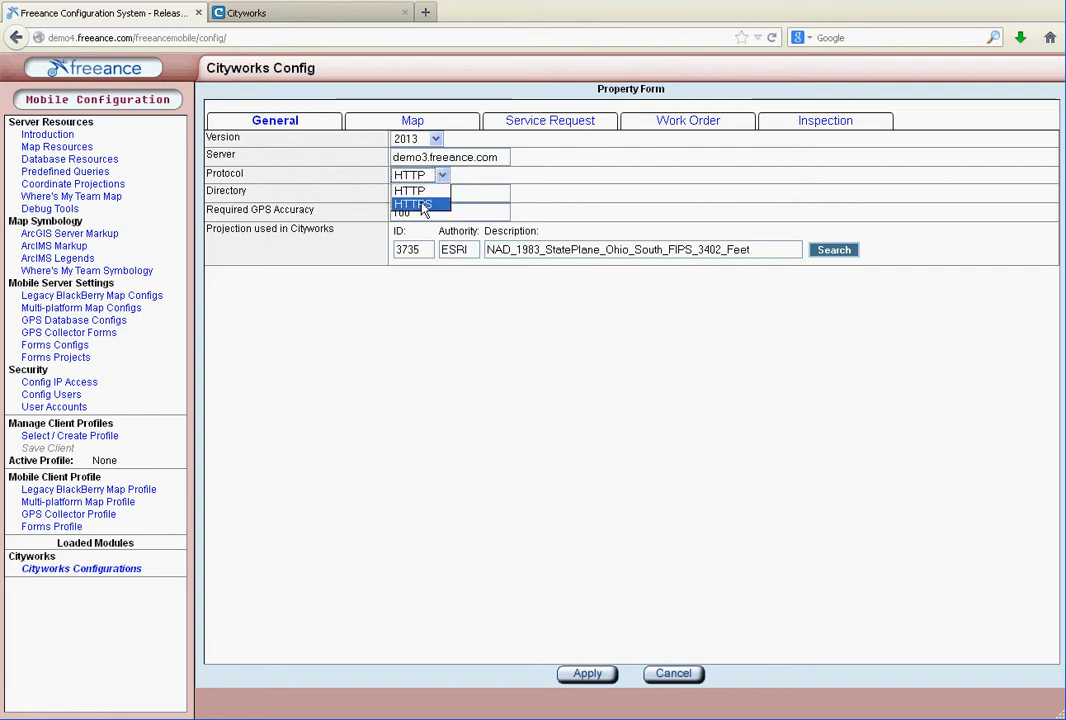
{"action": "left_click", "coordinate": [572, 204]}
{"action": "left_click", "coordinate": [671, 675]}
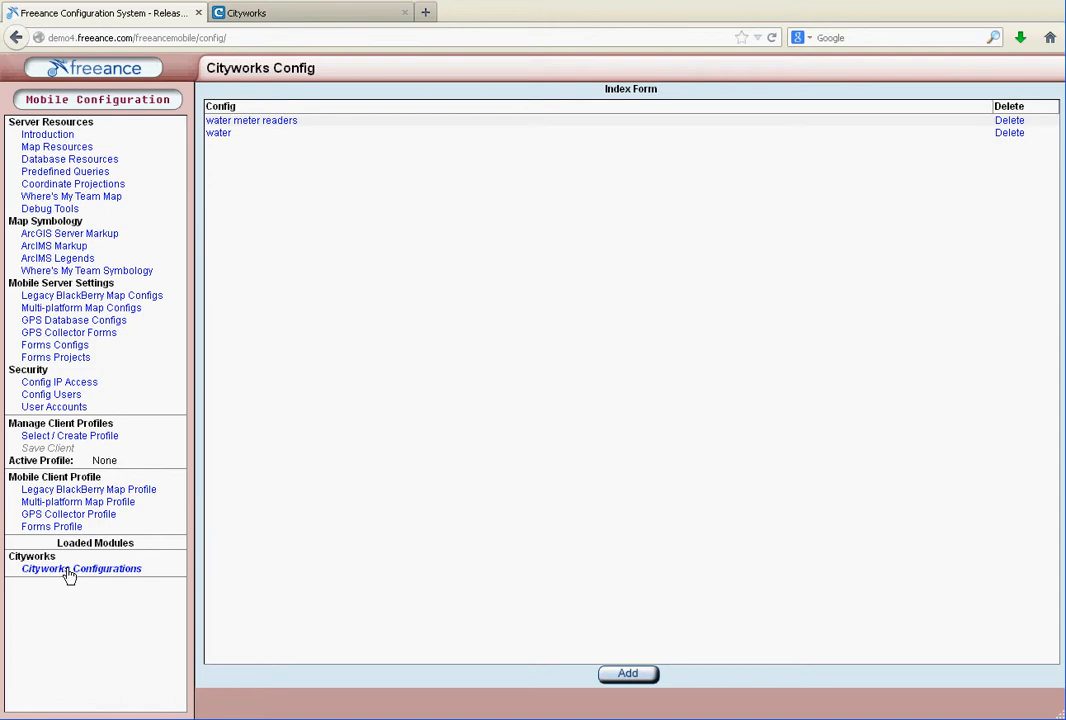
Reopen the water configuration and display the Map Feature Selections in its map settings.
{"action": "left_click", "coordinate": [216, 133]}
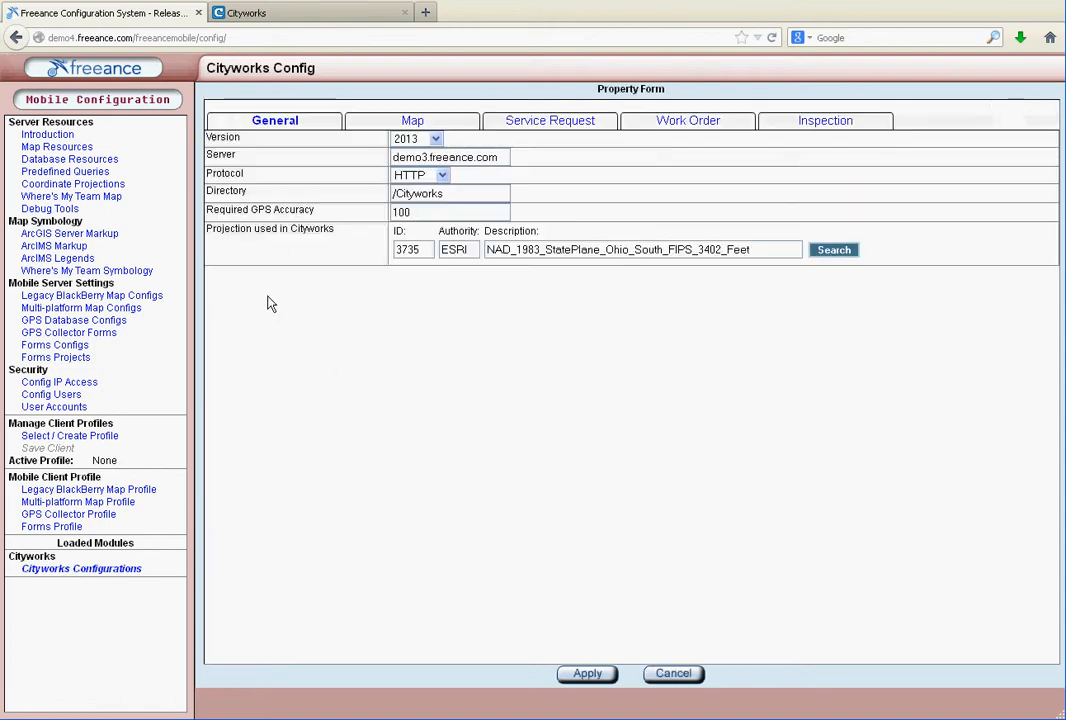
{"action": "left_click", "coordinate": [415, 124]}
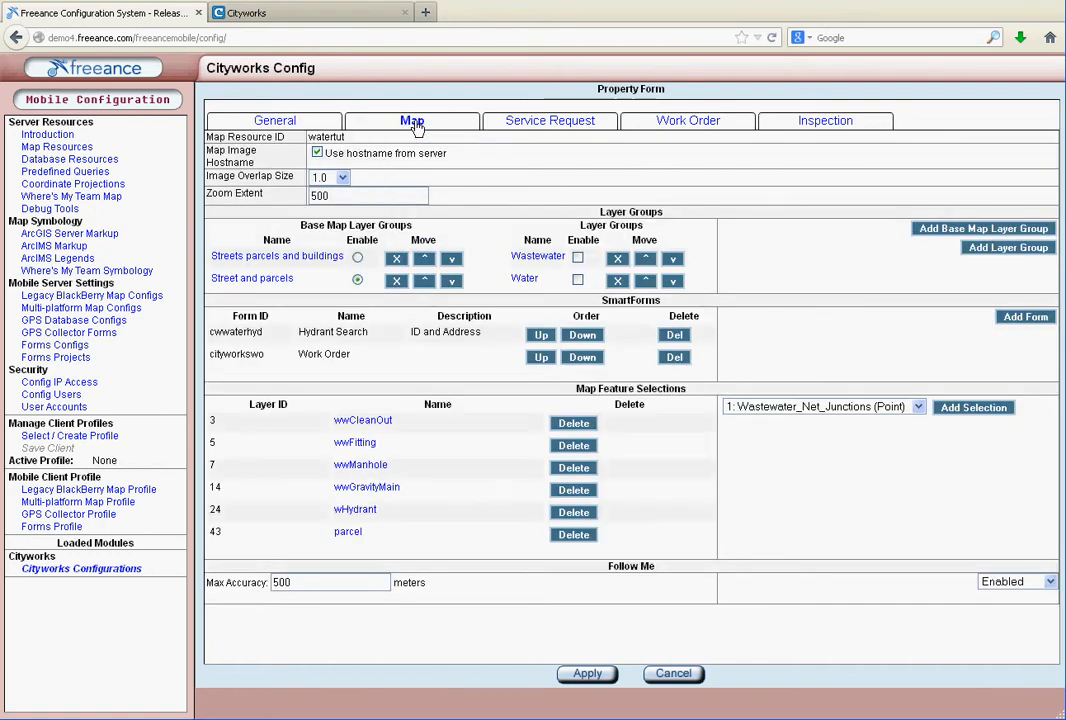
{"action": "left_click_drag", "start_coordinate": [576, 388], "coordinate": [672, 388]}
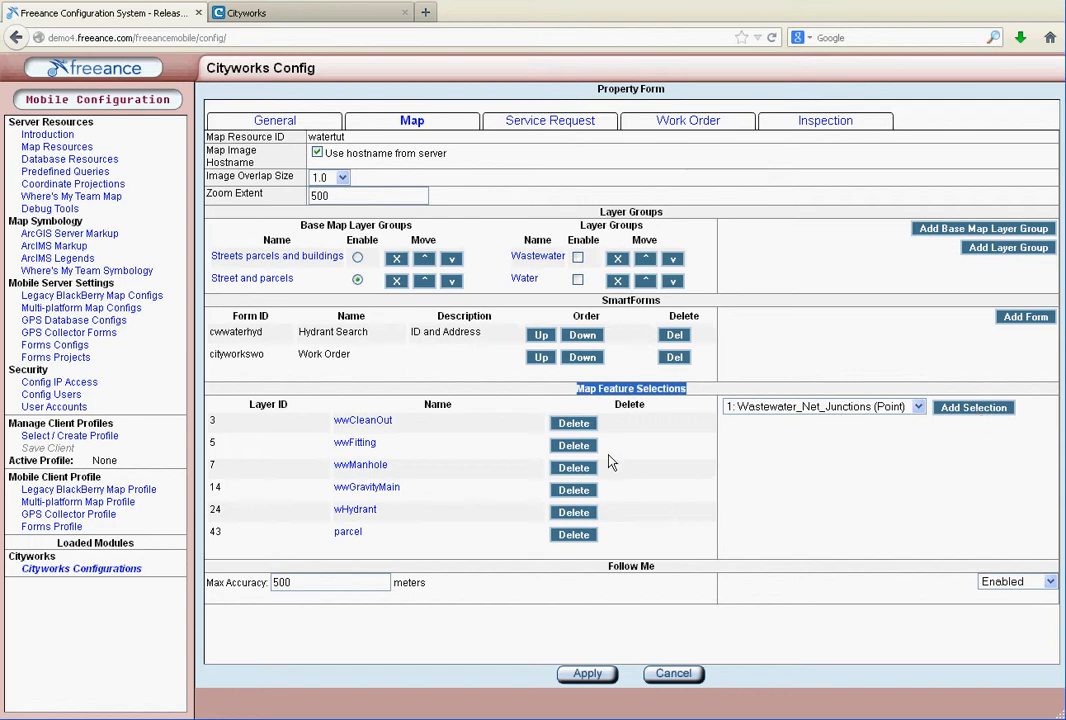
Add a map feature selection for layer 10: wwSystemValve (Point) with the General_PointStar stylesheet.
{"action": "left_click", "coordinate": [869, 412]}
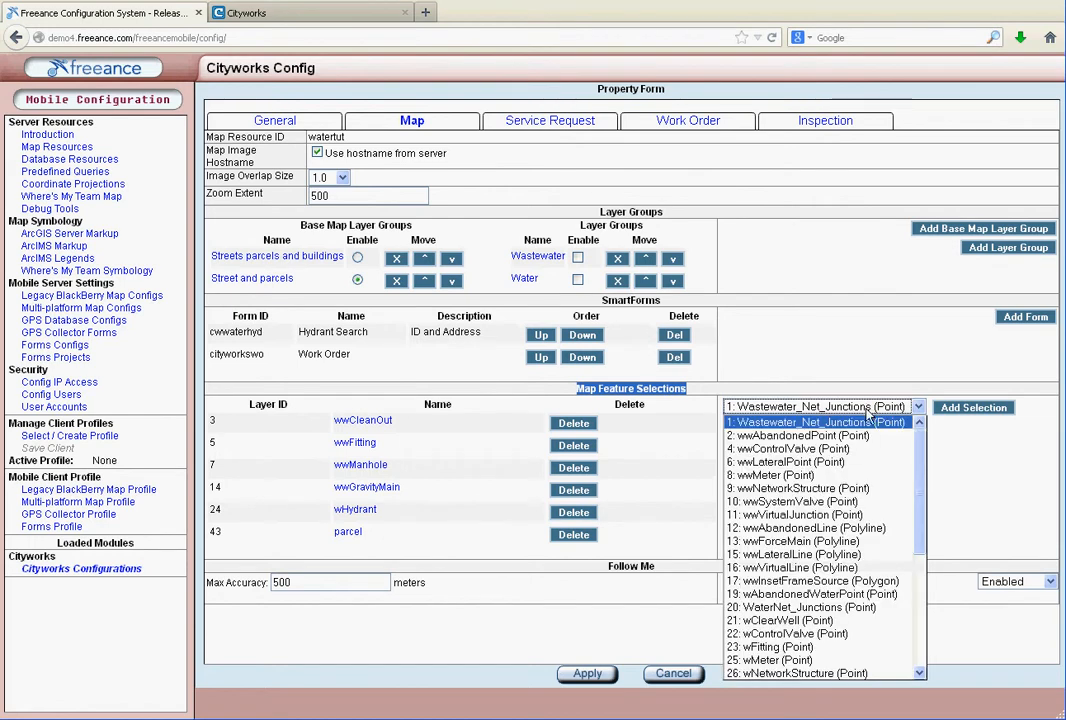
{"action": "left_click", "coordinate": [795, 502]}
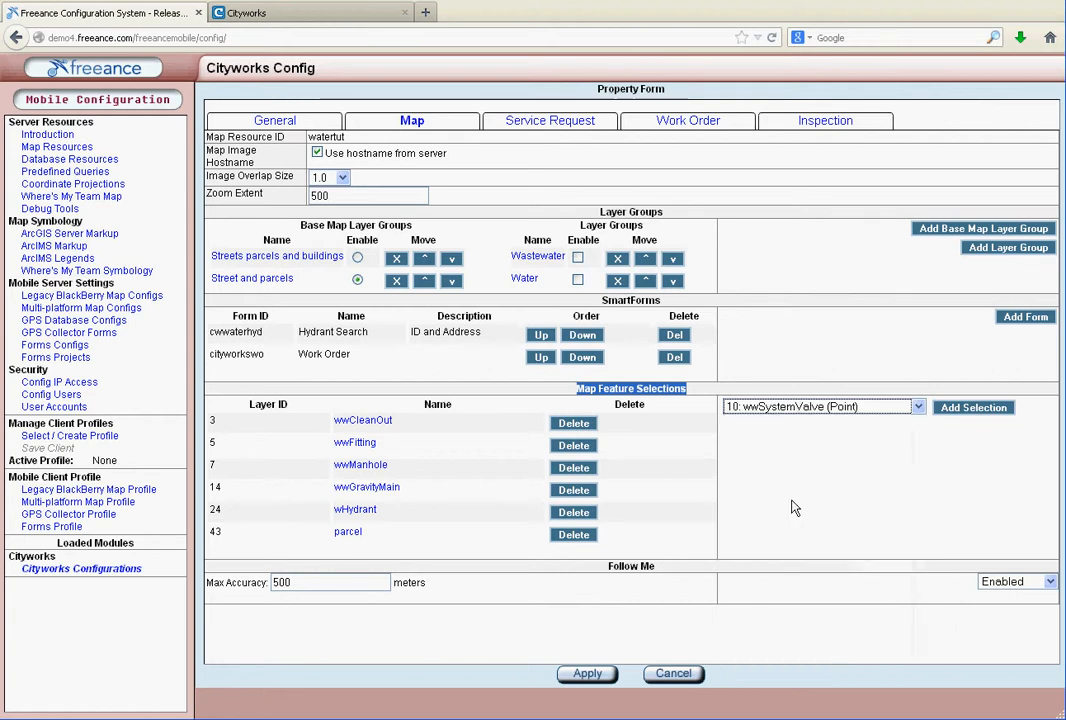
{"action": "left_click", "coordinate": [958, 408]}
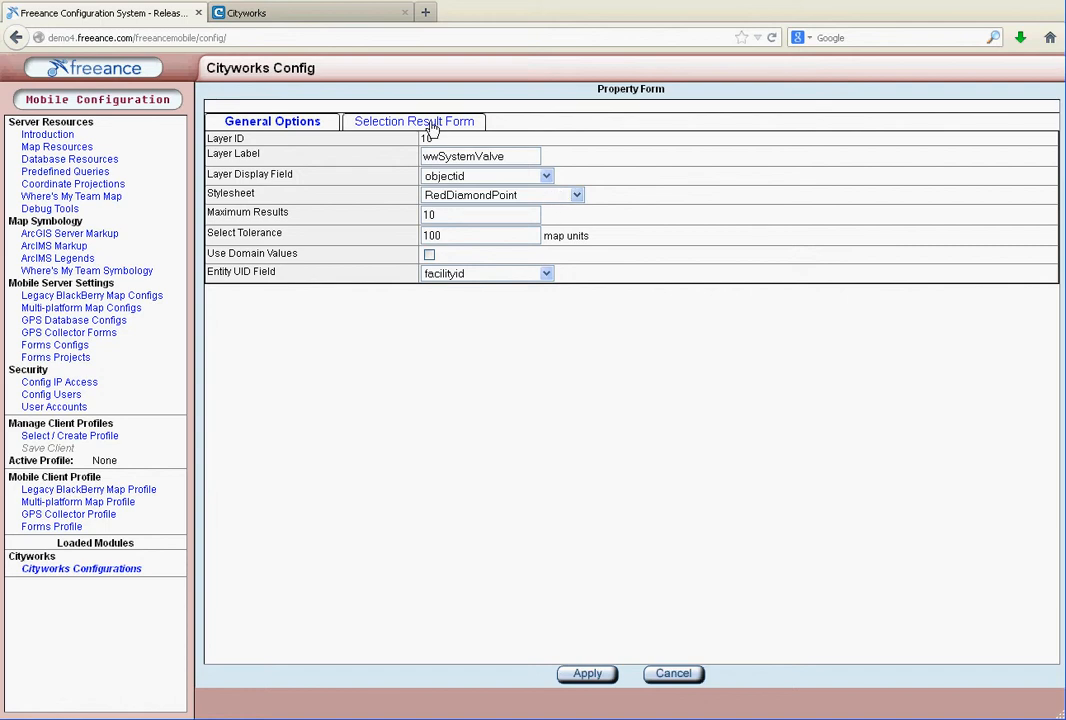
{"action": "left_click", "coordinate": [576, 195]}
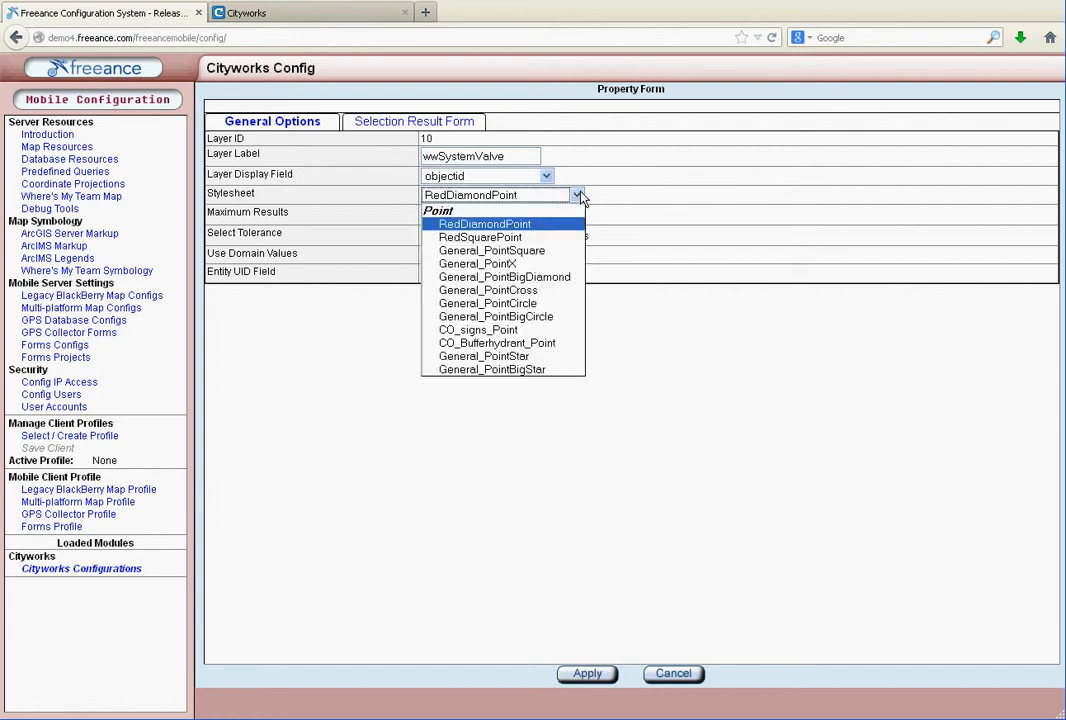
{"action": "left_click", "coordinate": [509, 360]}
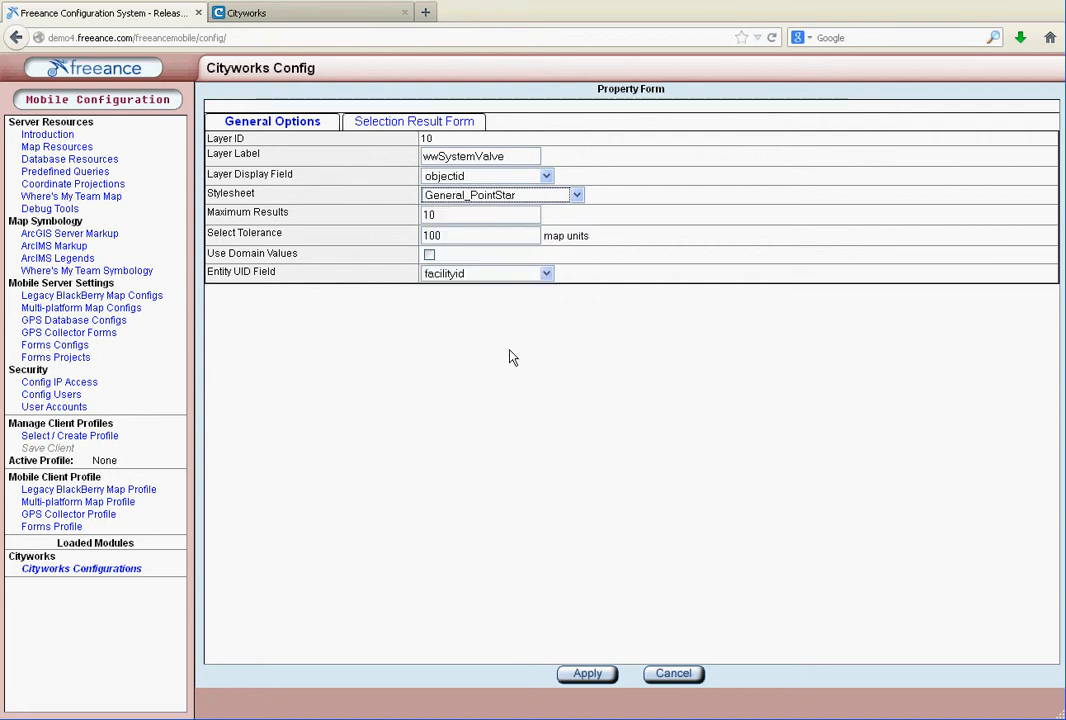
Set the warrantydate field's type to Date in the selection result form and apply the wwSystemValve selection.
{"action": "left_click", "coordinate": [437, 121]}
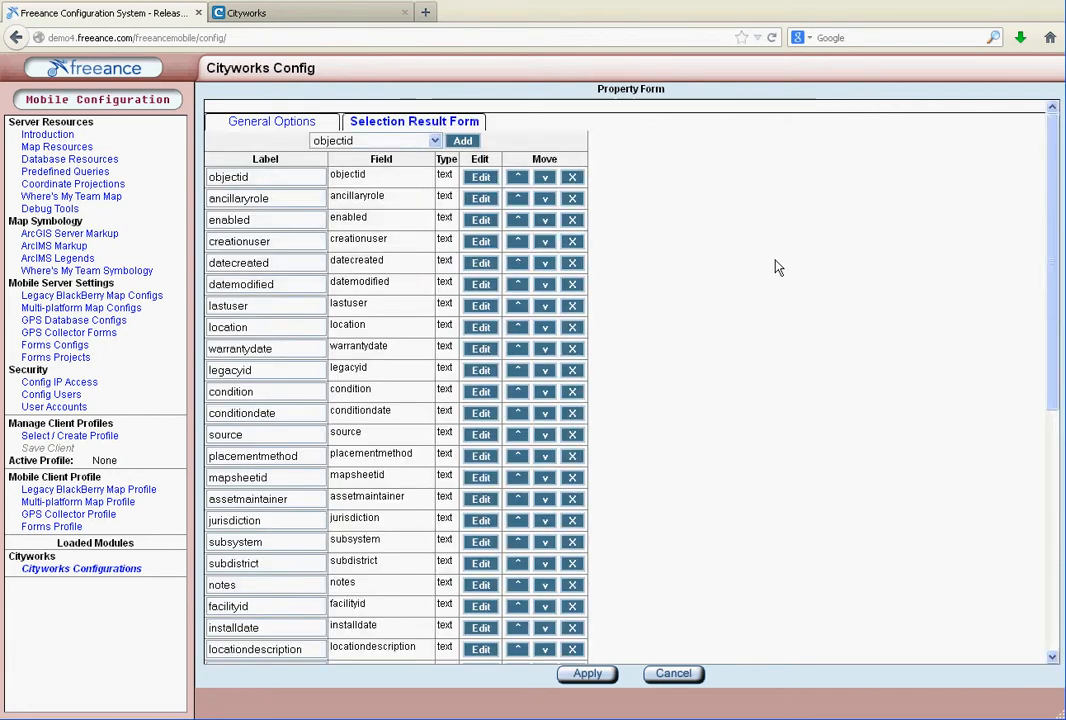
{"action": "scroll", "coordinate": [1048, 280], "scroll_direction": "down", "scroll_amount": 8}
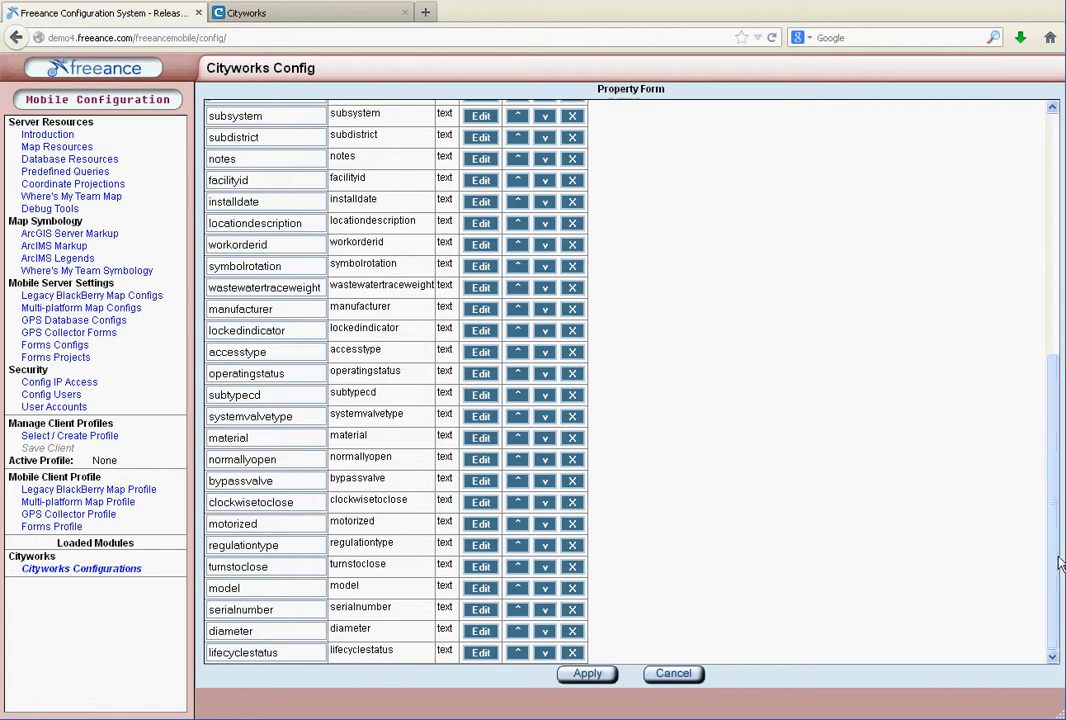
{"action": "scroll", "coordinate": [1057, 411], "scroll_direction": "up", "scroll_amount": 2}
{"action": "left_click_drag", "start_coordinate": [1057, 411], "coordinate": [1041, 221]}
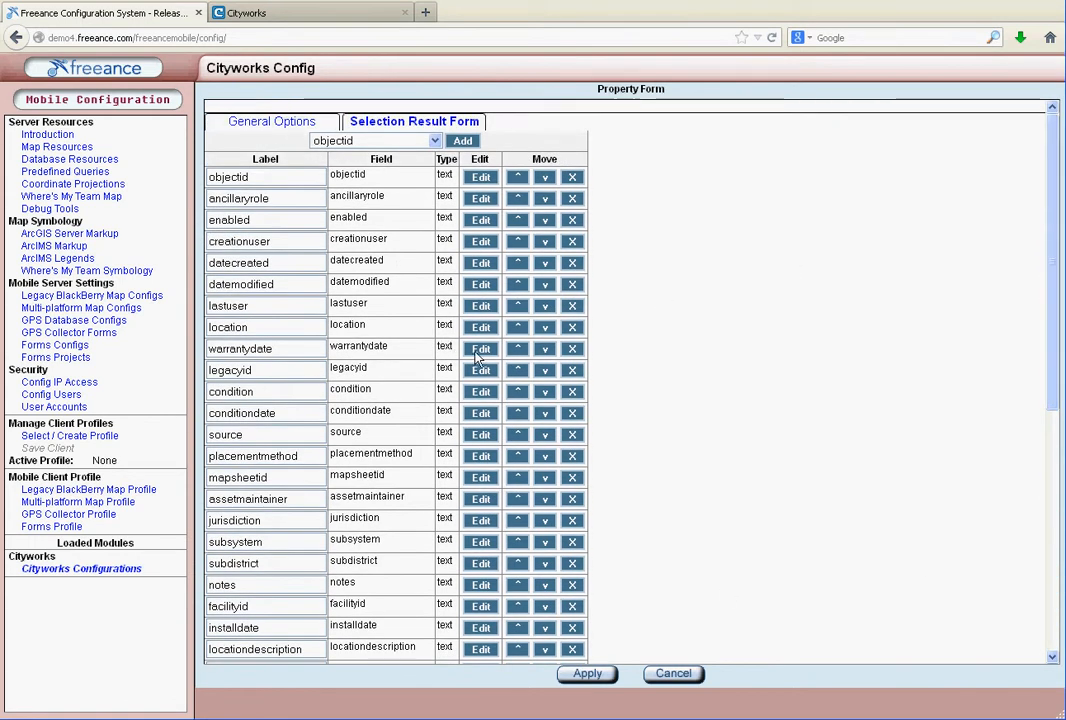
{"action": "left_click_drag", "start_coordinate": [229, 348], "coordinate": [300, 348]}
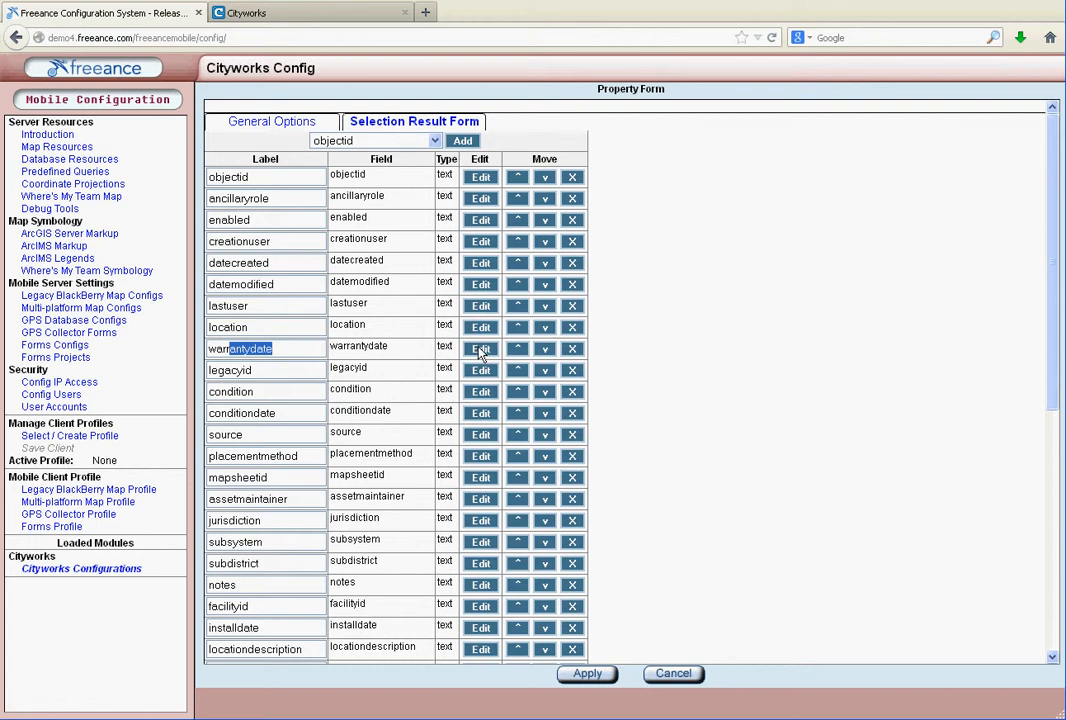
{"action": "left_click", "coordinate": [481, 349]}
{"action": "left_click", "coordinate": [285, 159]}
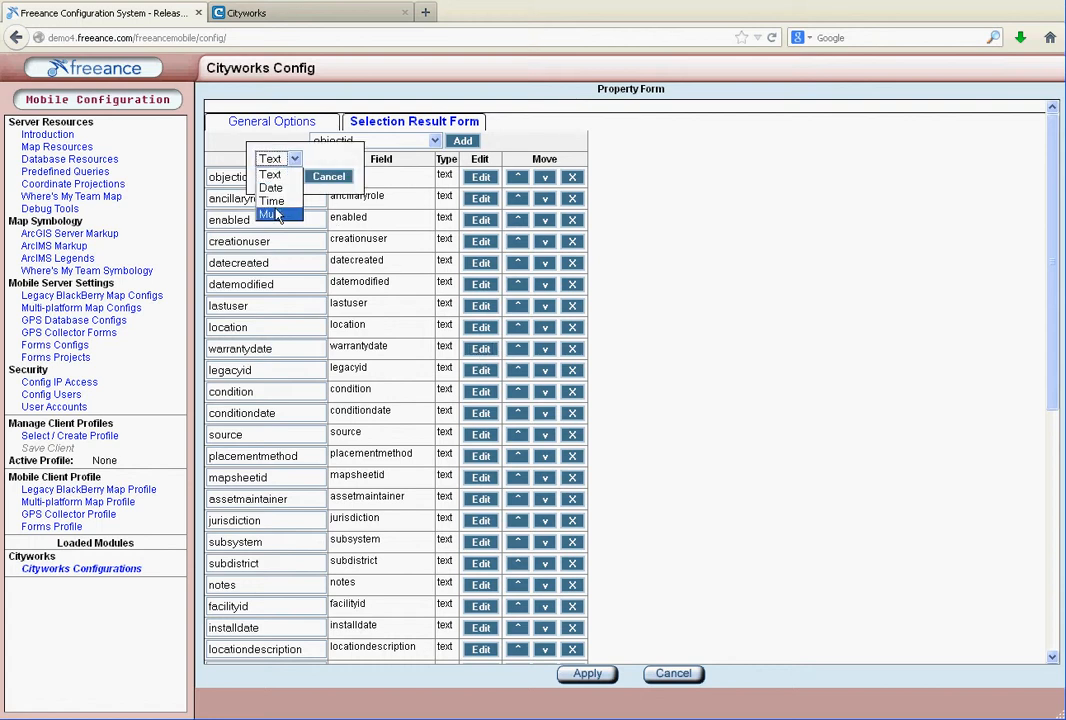
{"action": "left_click", "coordinate": [271, 187]}
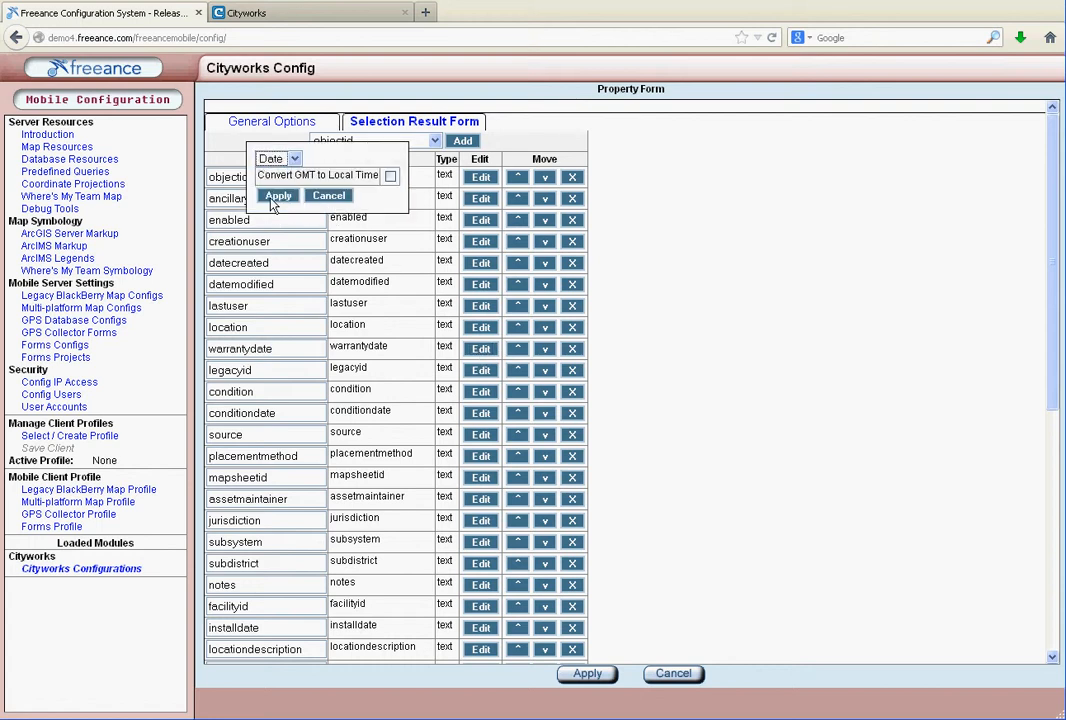
{"action": "left_click", "coordinate": [279, 199]}
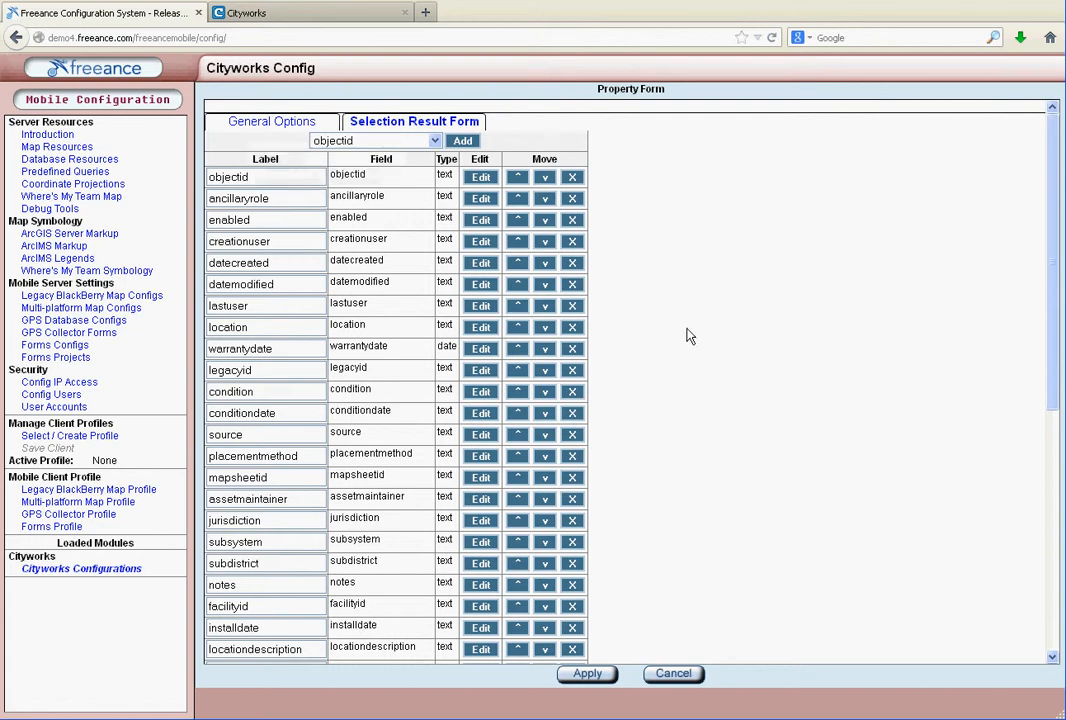
{"action": "scroll", "coordinate": [699, 318], "scroll_direction": "down", "scroll_amount": 5}
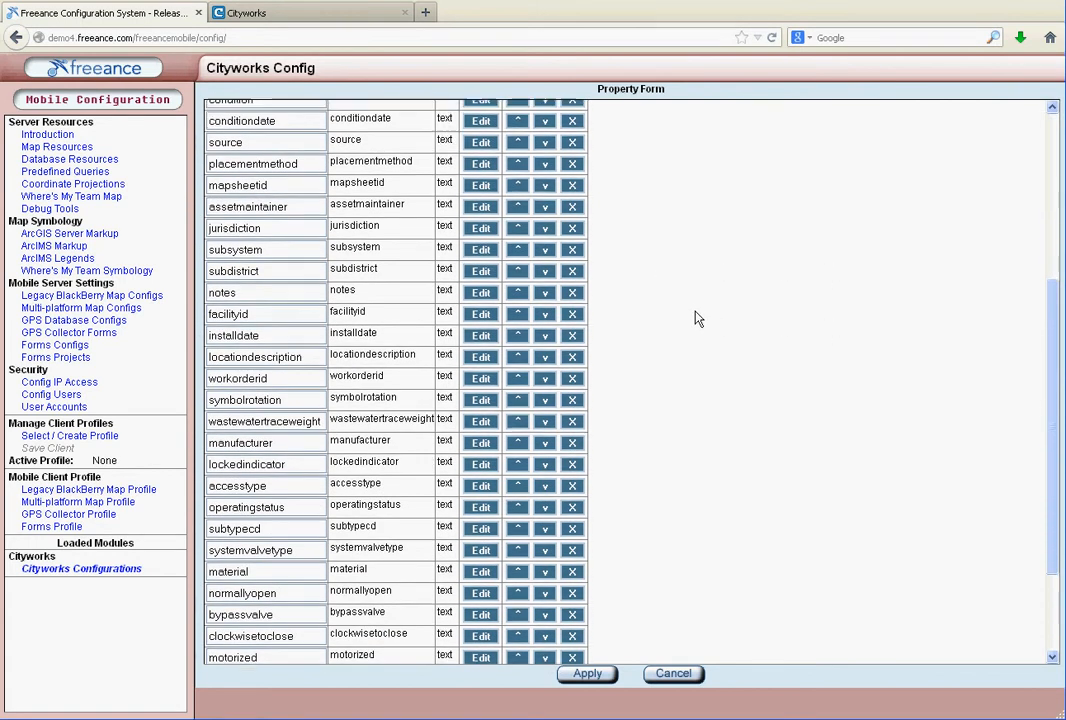
{"action": "scroll", "coordinate": [699, 318], "scroll_direction": "up", "scroll_amount": 5}
{"action": "left_click", "coordinate": [585, 674]}
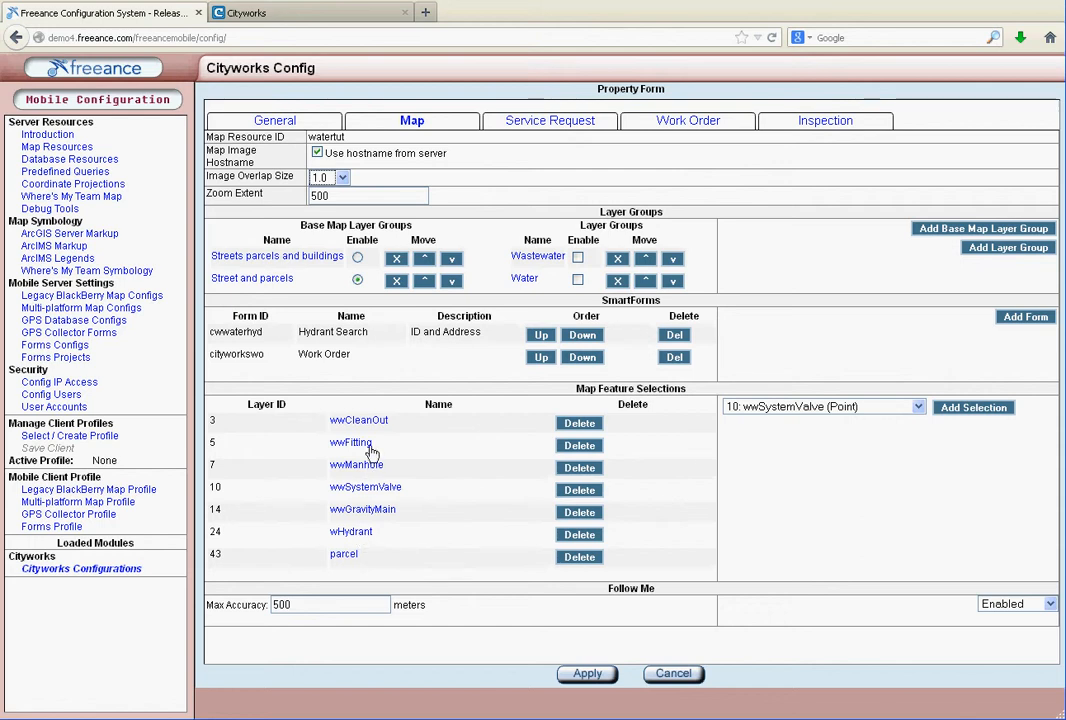
Add the wwSystemValve feature selection again and apply it with its default options, including the RedDiamondPoint stylesheet.
{"action": "left_click", "coordinate": [973, 410]}
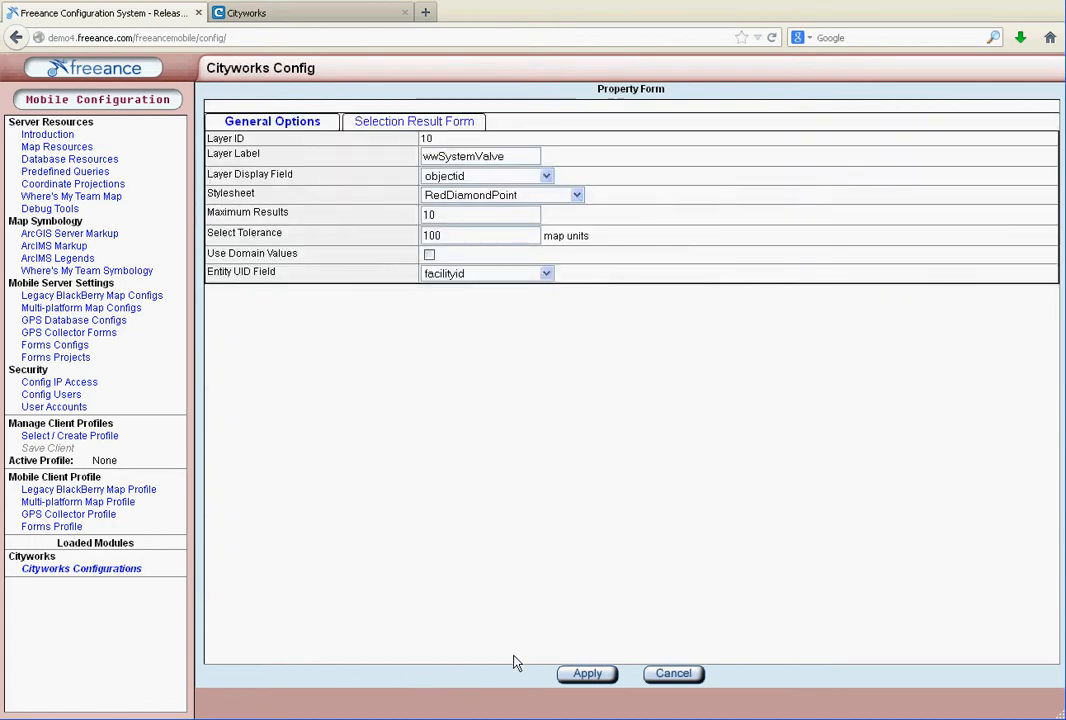
{"action": "left_click", "coordinate": [586, 674]}
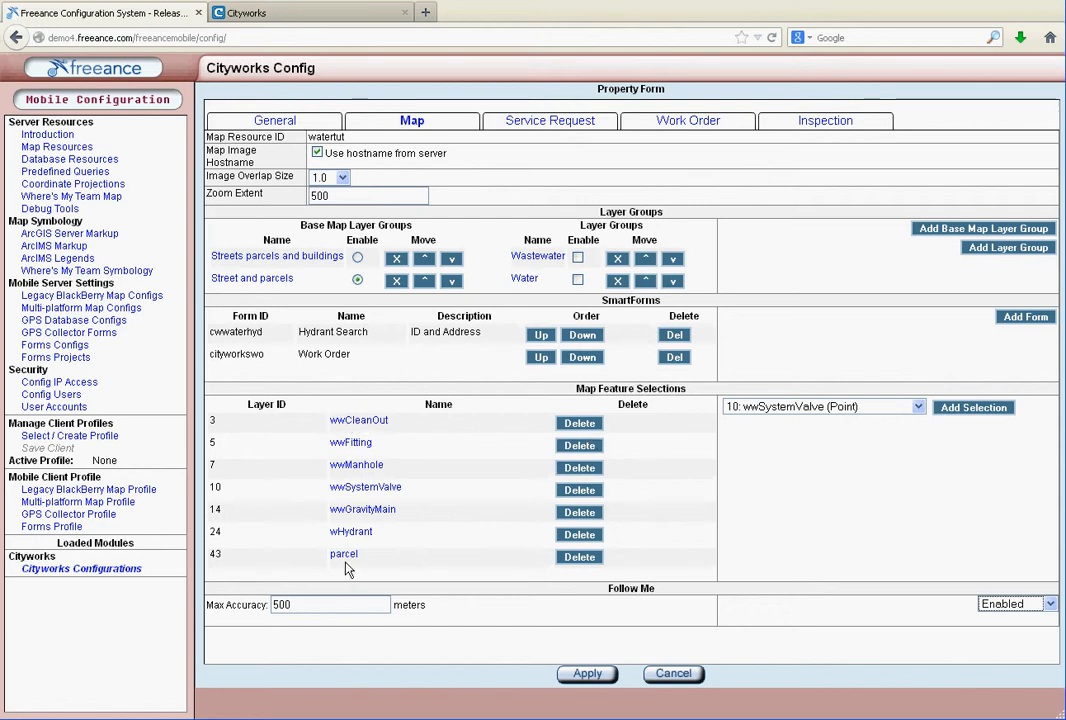
Discard the pending changes to the water configuration and reopen its map settings.
{"action": "left_click", "coordinate": [673, 674]}
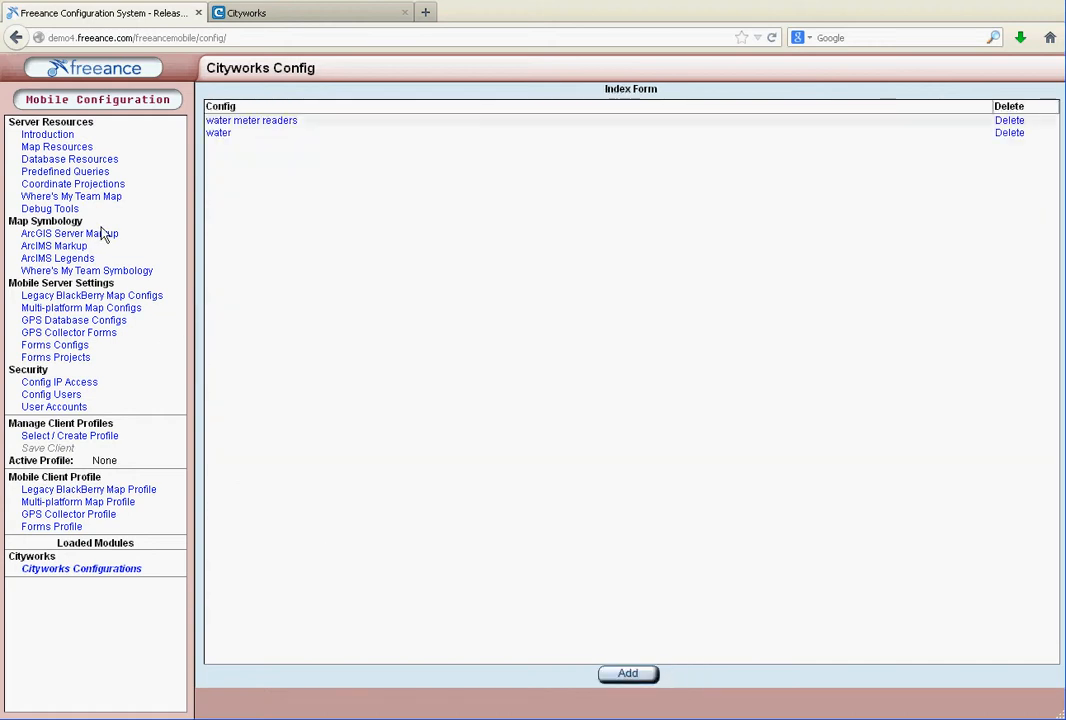
{"action": "left_click", "coordinate": [219, 133]}
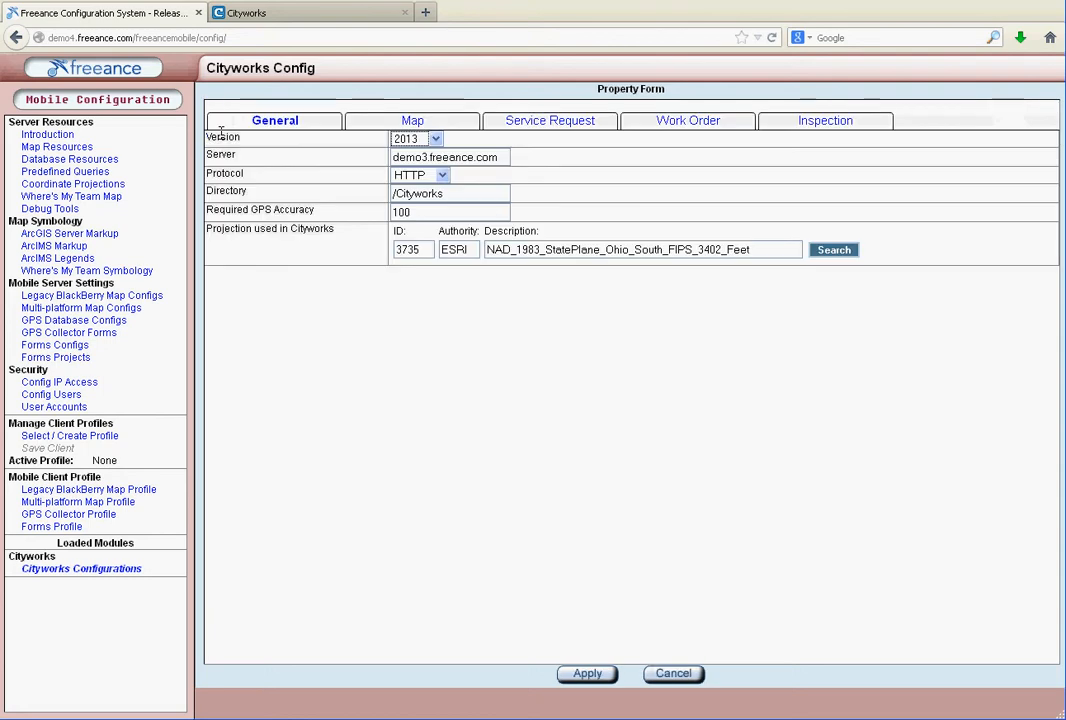
{"action": "left_click", "coordinate": [413, 122]}
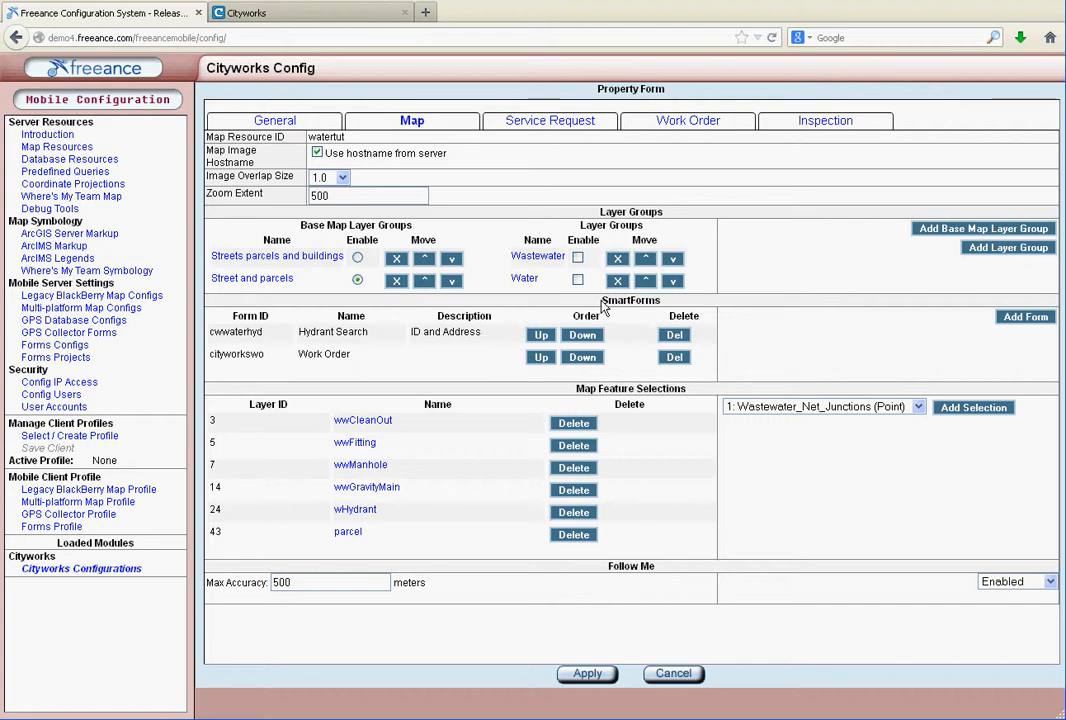
{"action": "left_click_drag", "start_coordinate": [602, 300], "coordinate": [672, 304]}
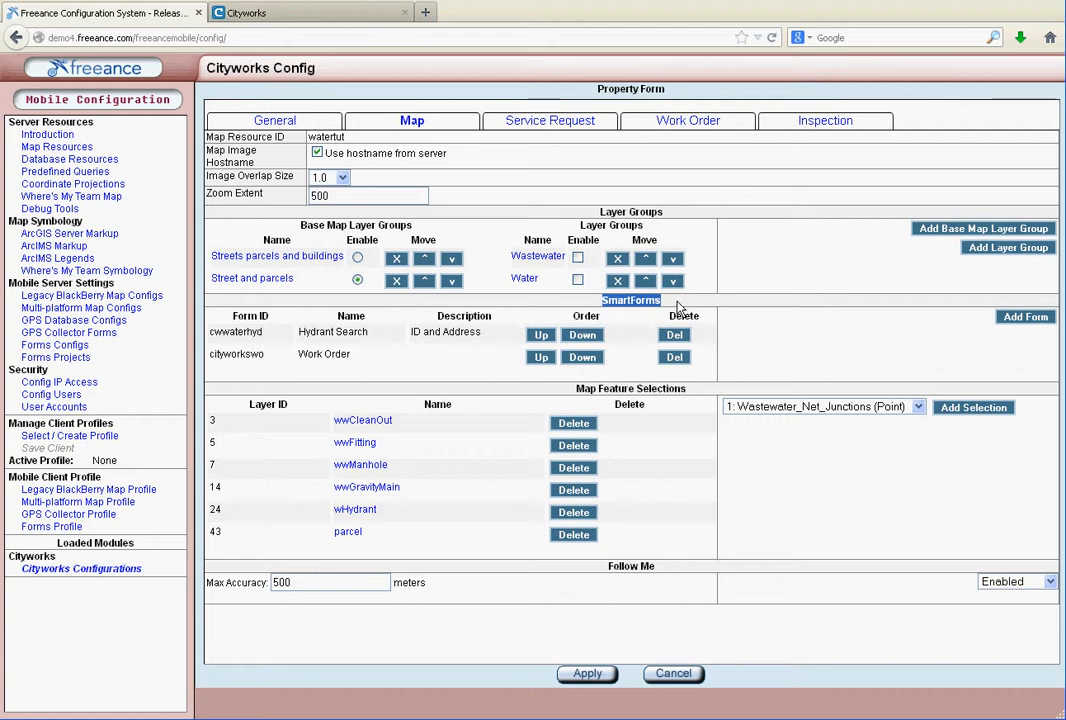
{"action": "left_click", "coordinate": [536, 250]}
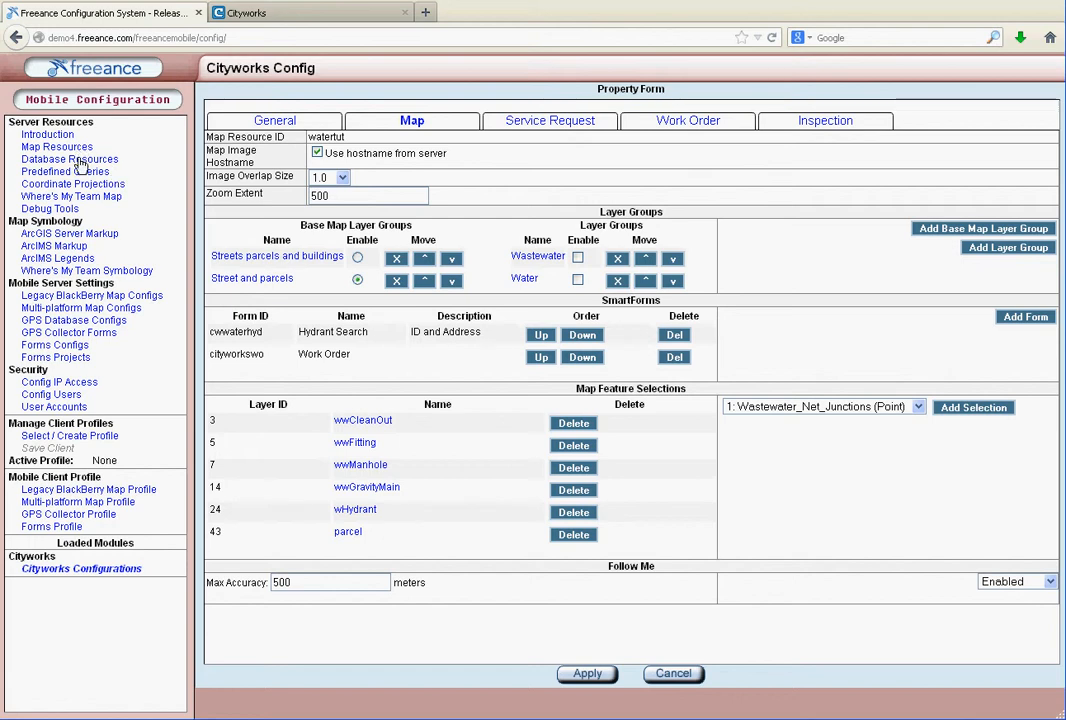
{"action": "left_click_drag", "start_coordinate": [15, 164], "coordinate": [131, 172]}
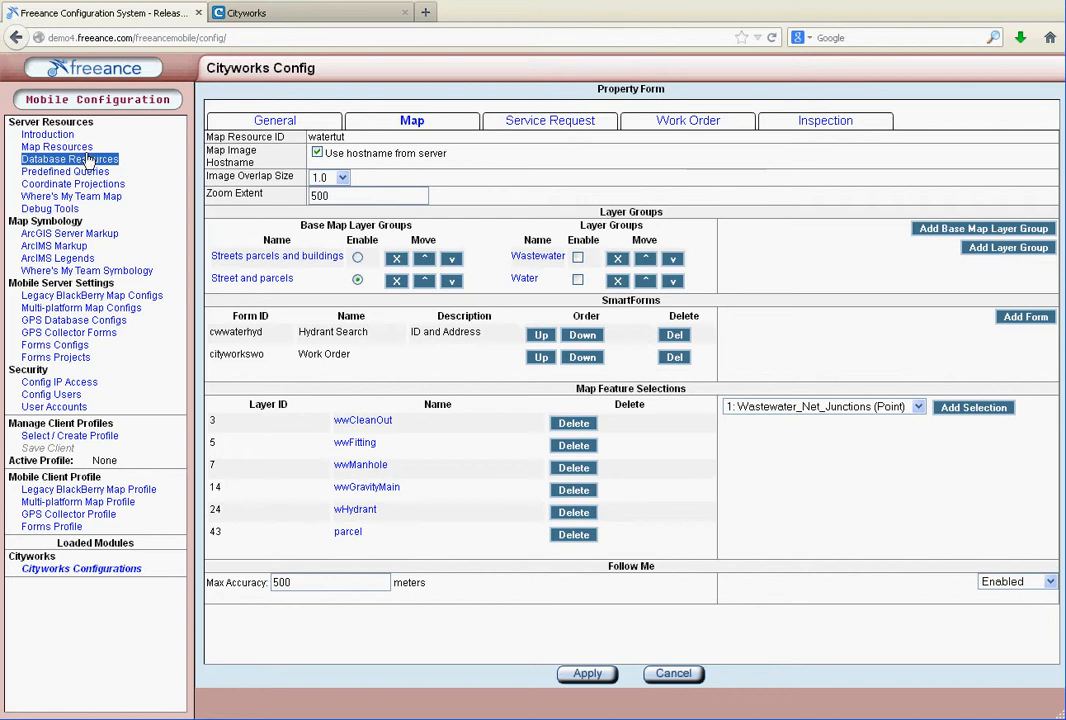
{"action": "left_click_drag", "start_coordinate": [18, 171], "coordinate": [115, 180]}
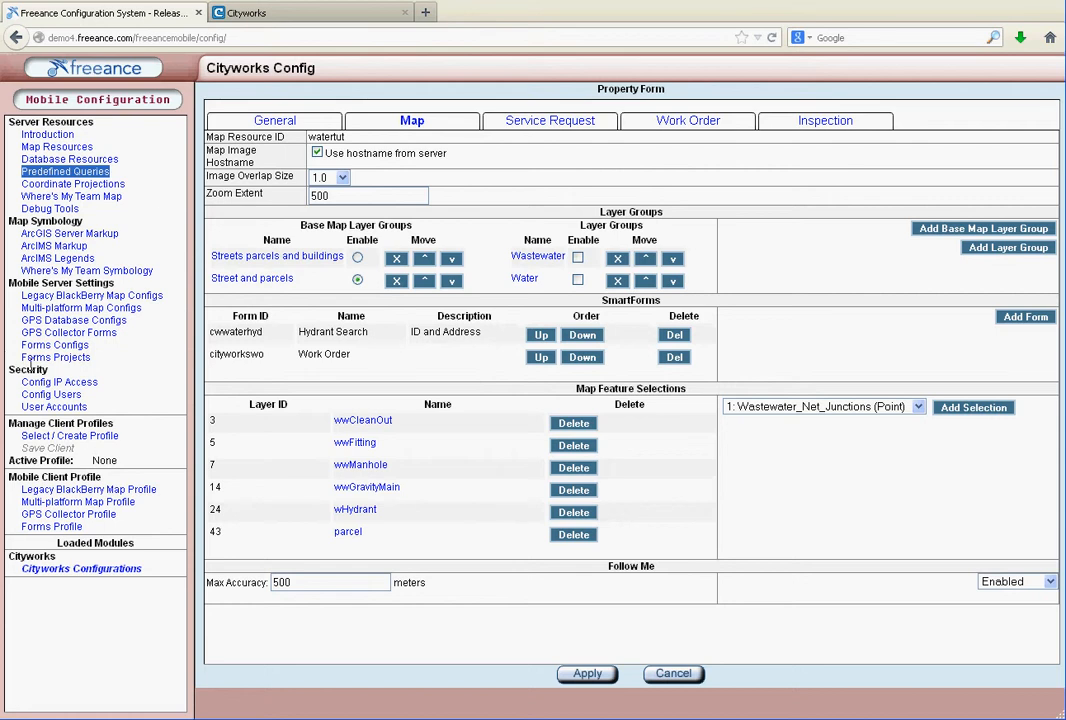
{"action": "left_click_drag", "start_coordinate": [17, 350], "coordinate": [113, 352]}
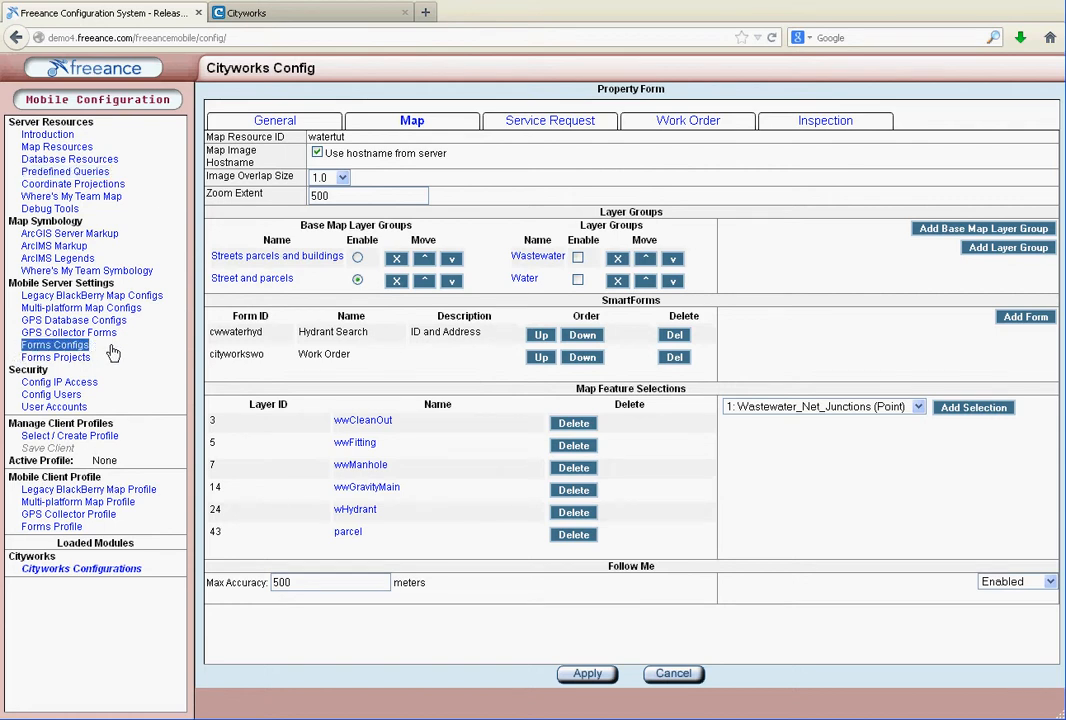
Start a new database resource and set its database type to ArcGIS Server.
{"action": "left_click", "coordinate": [77, 162]}
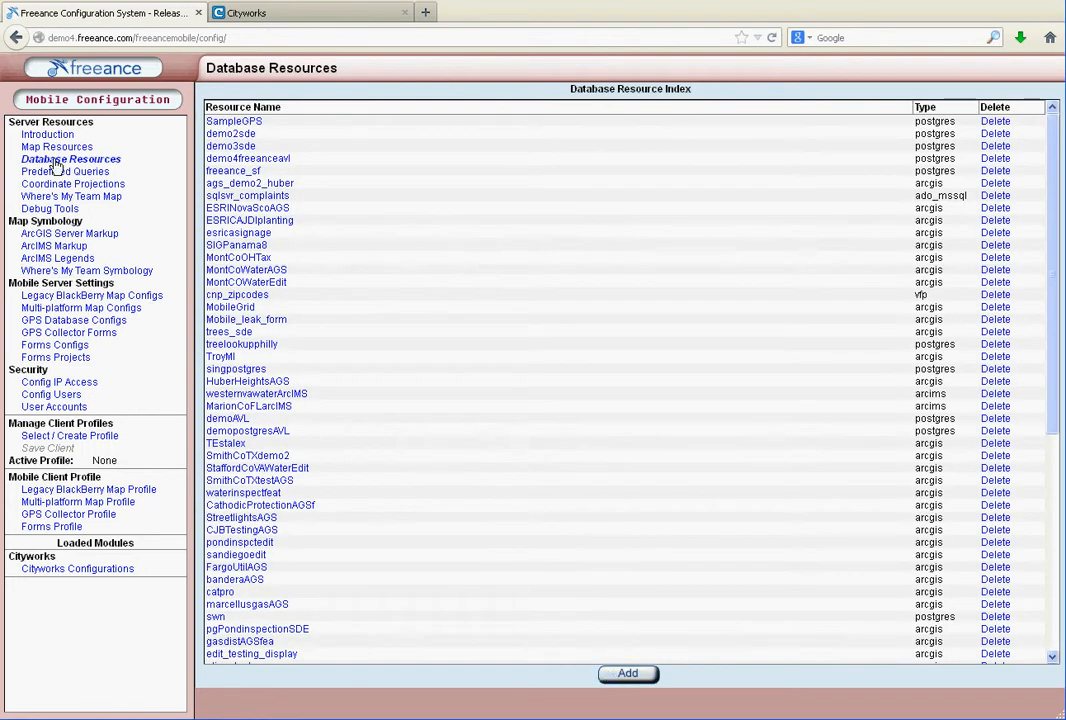
{"action": "left_click_drag", "start_coordinate": [7, 162], "coordinate": [80, 165]}
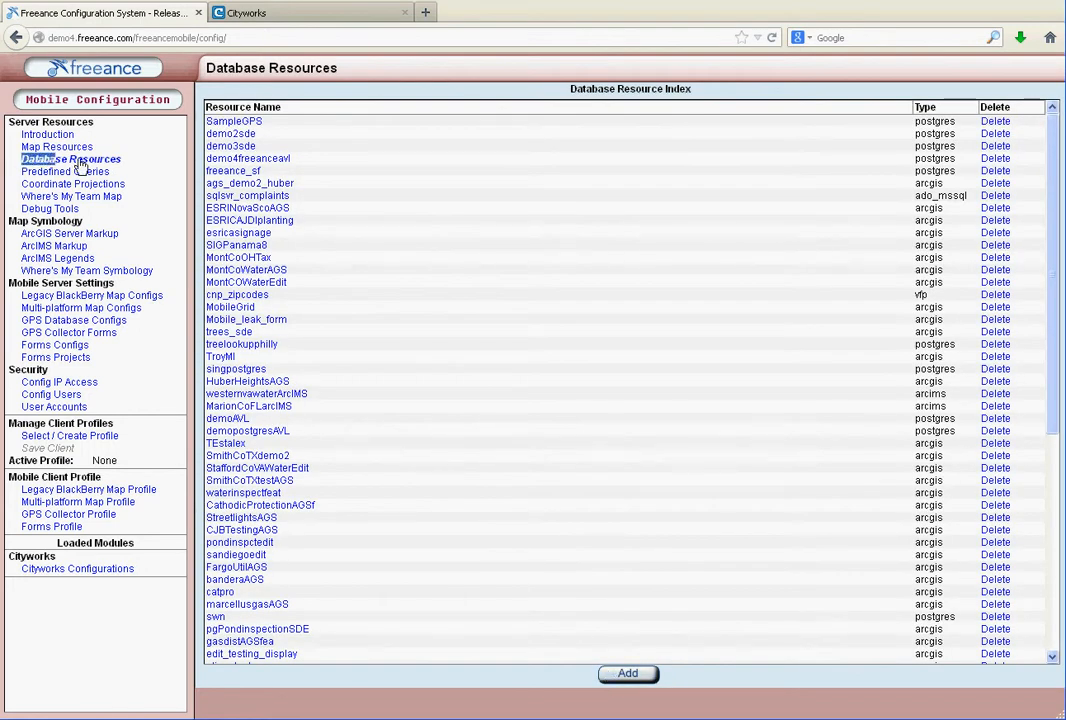
{"action": "left_click", "coordinate": [135, 165]}
{"action": "left_click", "coordinate": [627, 673]}
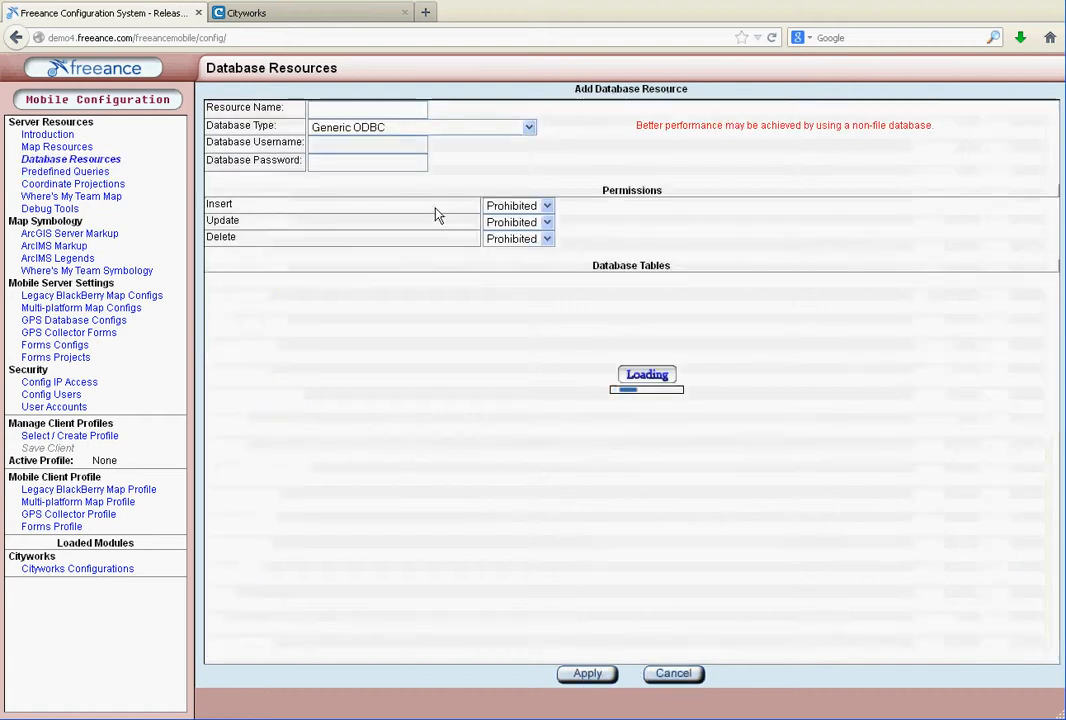
{"action": "left_click", "coordinate": [418, 128]}
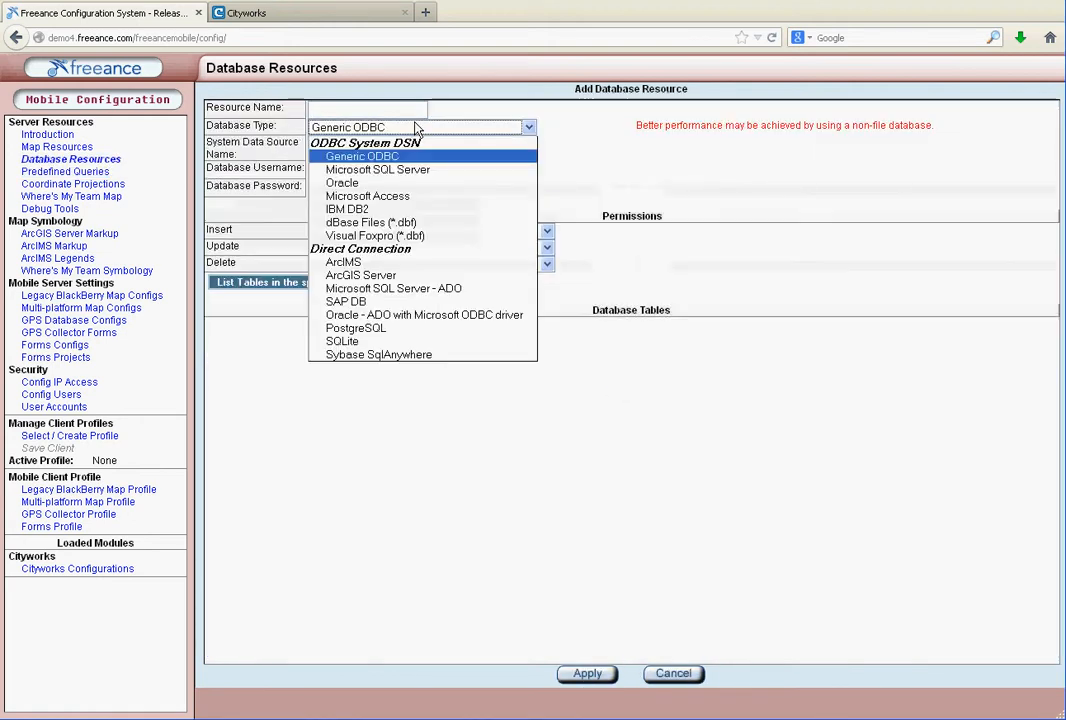
{"action": "left_click", "coordinate": [355, 276]}
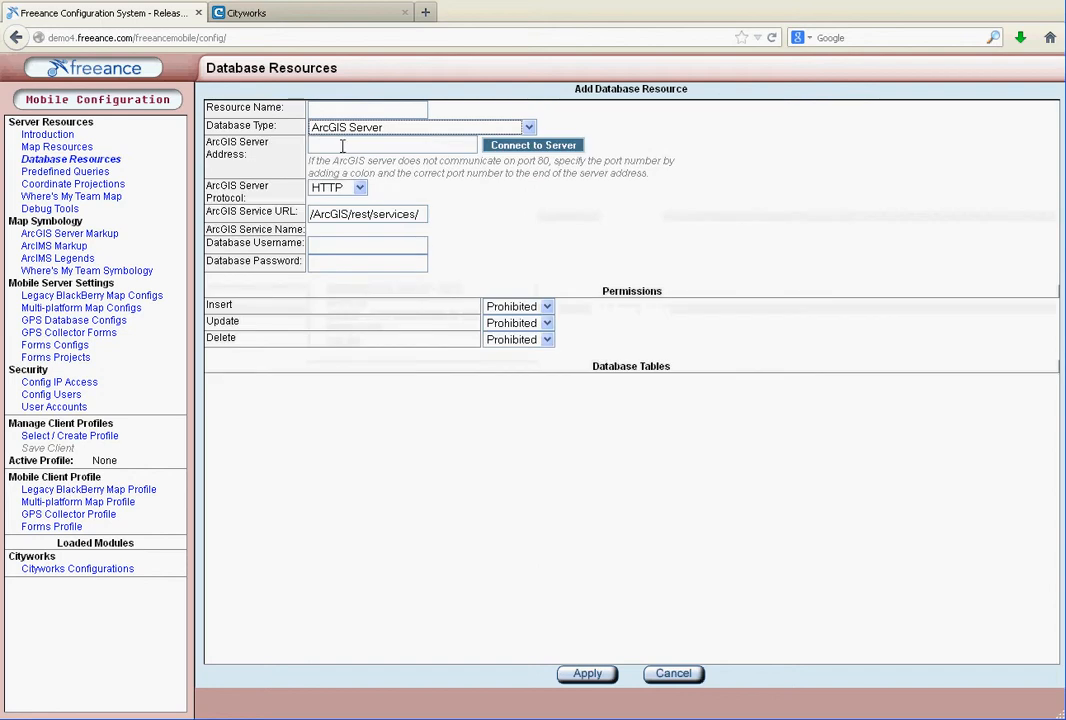
Set the ArcGIS server address to demo2.freeance.com with the HTTP protocol and connect to the server.
{"action": "type", "text": "demo"}
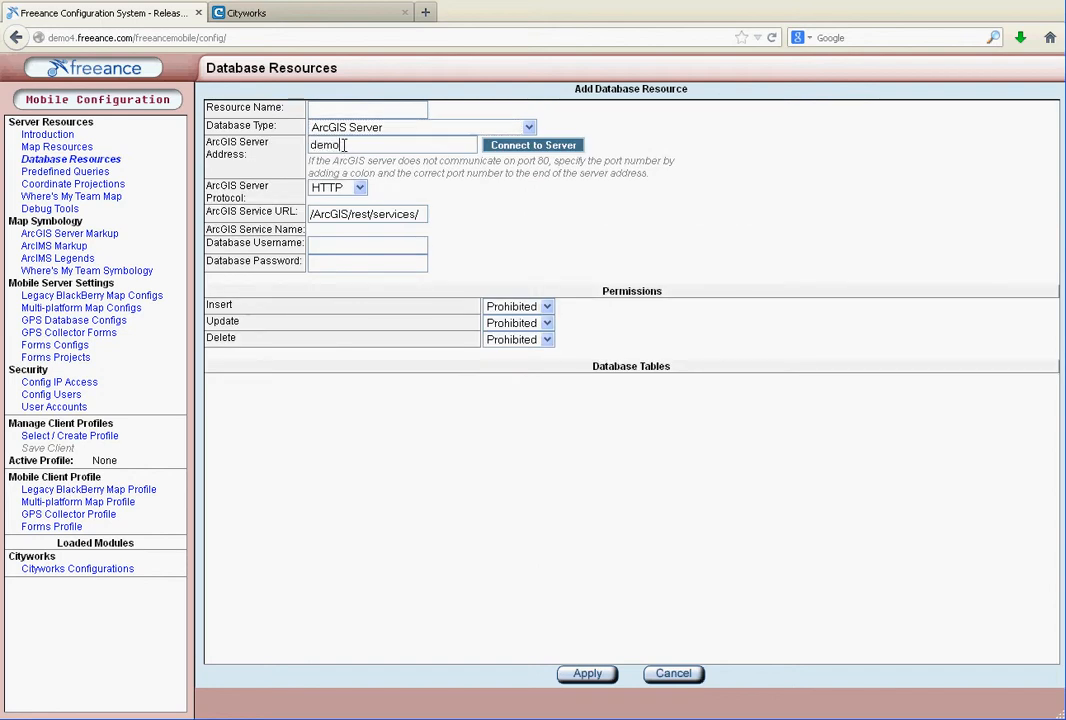
{"action": "type", "text": "4.freeance.com"}
{"action": "left_click", "coordinate": [343, 146]}
{"action": "key", "text": "BackSpace"}
{"action": "type", "text": "2"}
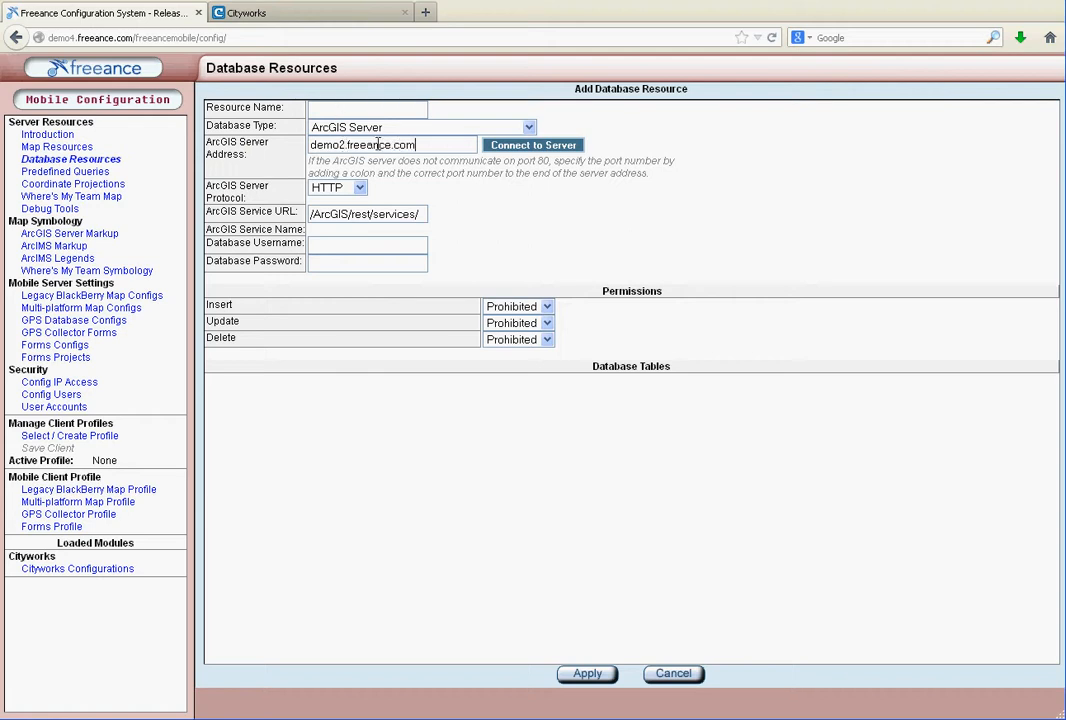
{"action": "left_click", "coordinate": [371, 113]}
{"action": "left_click", "coordinate": [358, 190]}
{"action": "left_click", "coordinate": [332, 203]}
{"action": "left_click", "coordinate": [527, 148]}
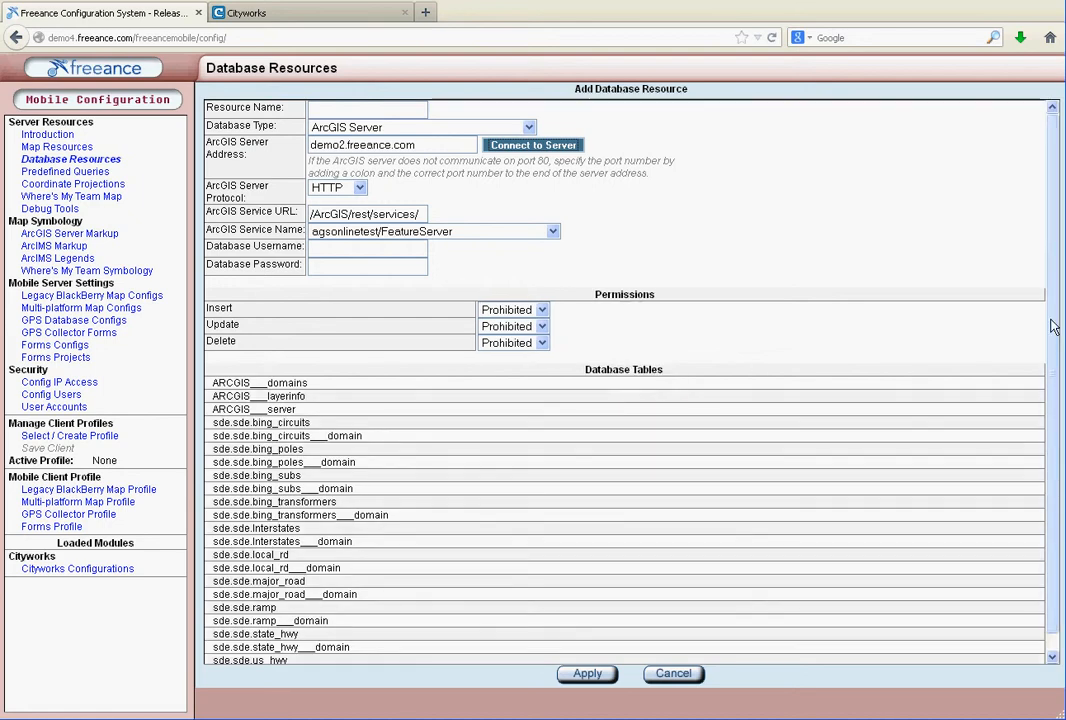
Choose WaterEditMobile/MapServer as the ArcGIS service and review its database tables.
{"action": "left_click_drag", "start_coordinate": [1052, 326], "coordinate": [1054, 473]}
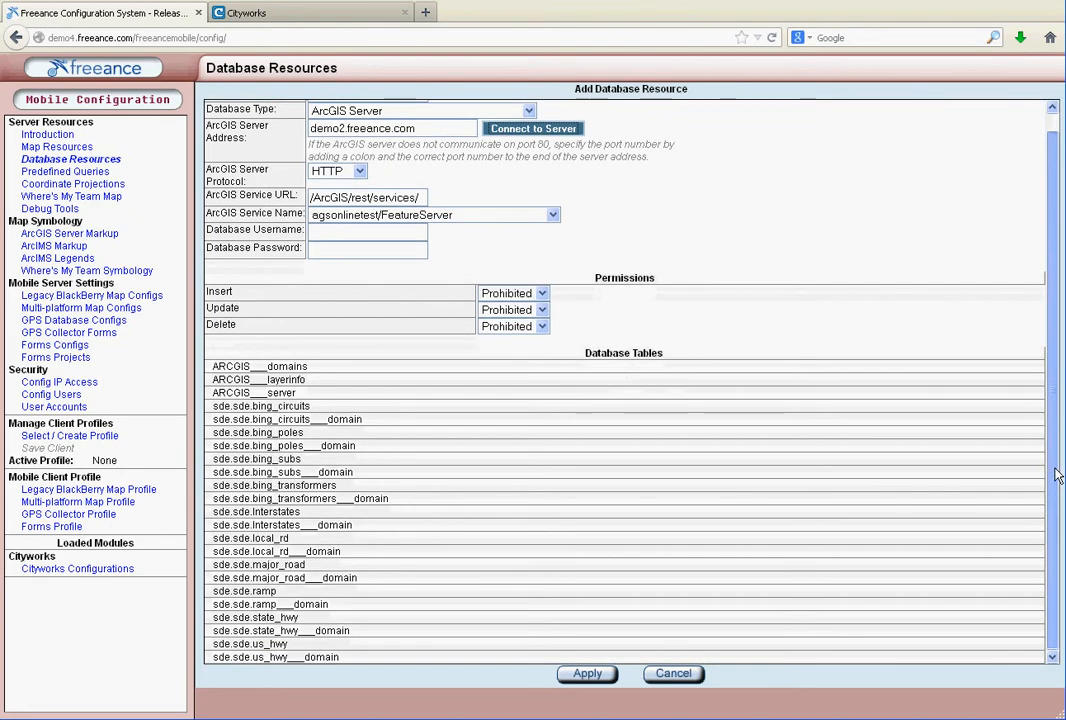
{"action": "left_click", "coordinate": [402, 218]}
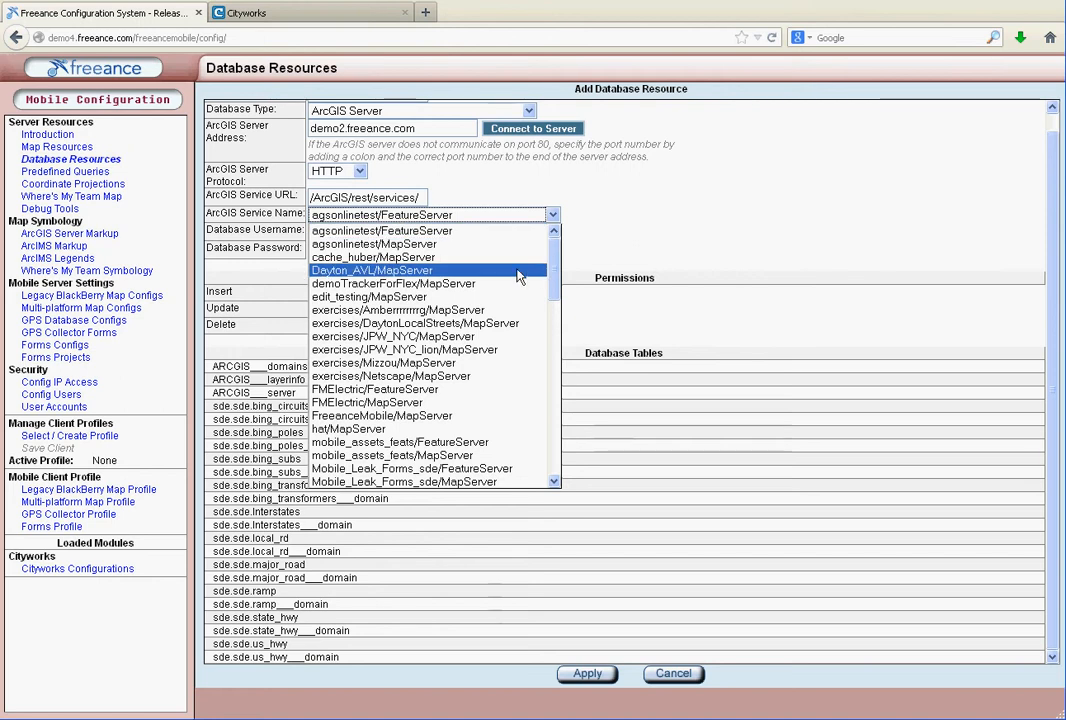
{"action": "left_click_drag", "start_coordinate": [553, 288], "coordinate": [565, 467]}
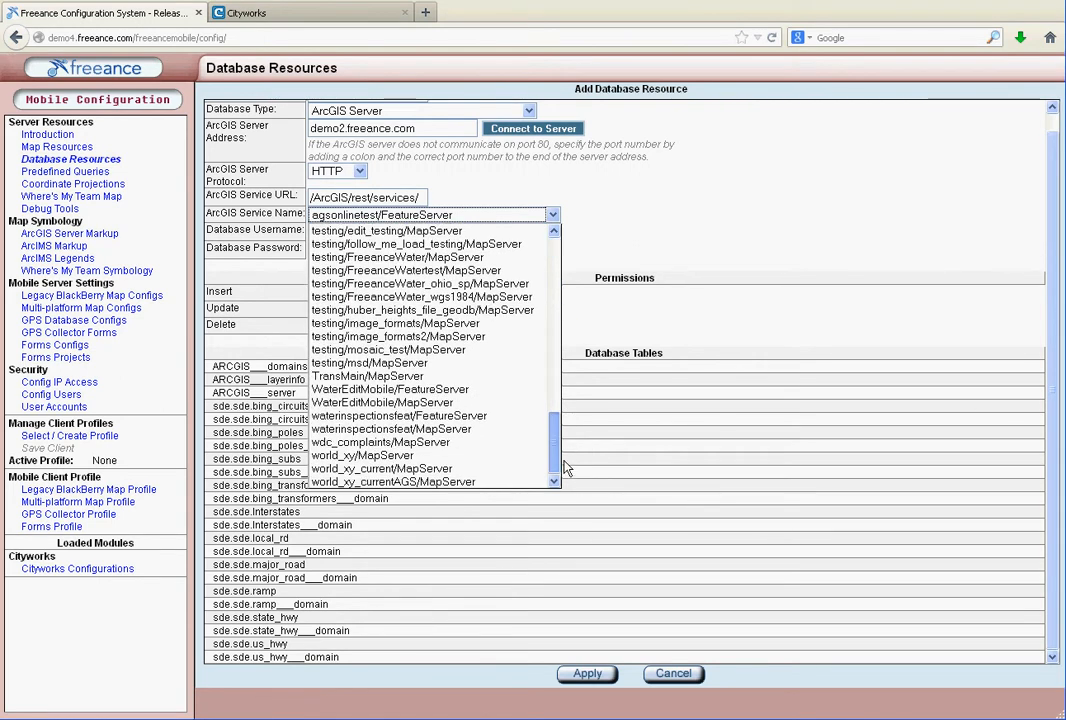
{"action": "left_click", "coordinate": [395, 402]}
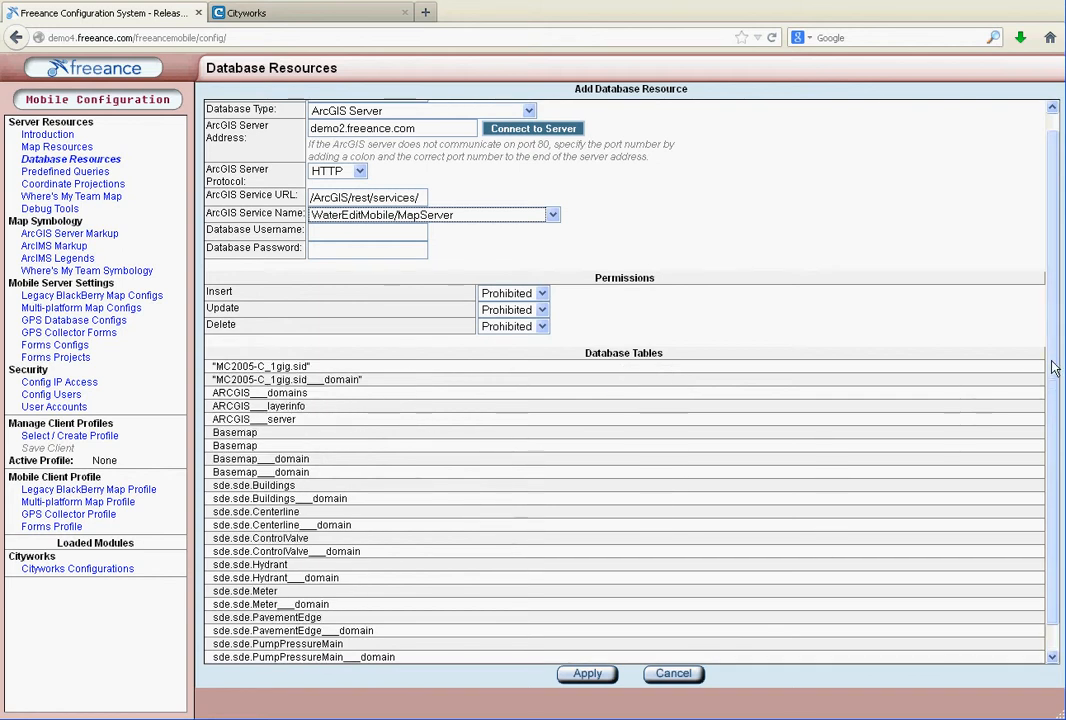
{"action": "scroll", "coordinate": [1055, 365], "scroll_direction": "down", "scroll_amount": 1}
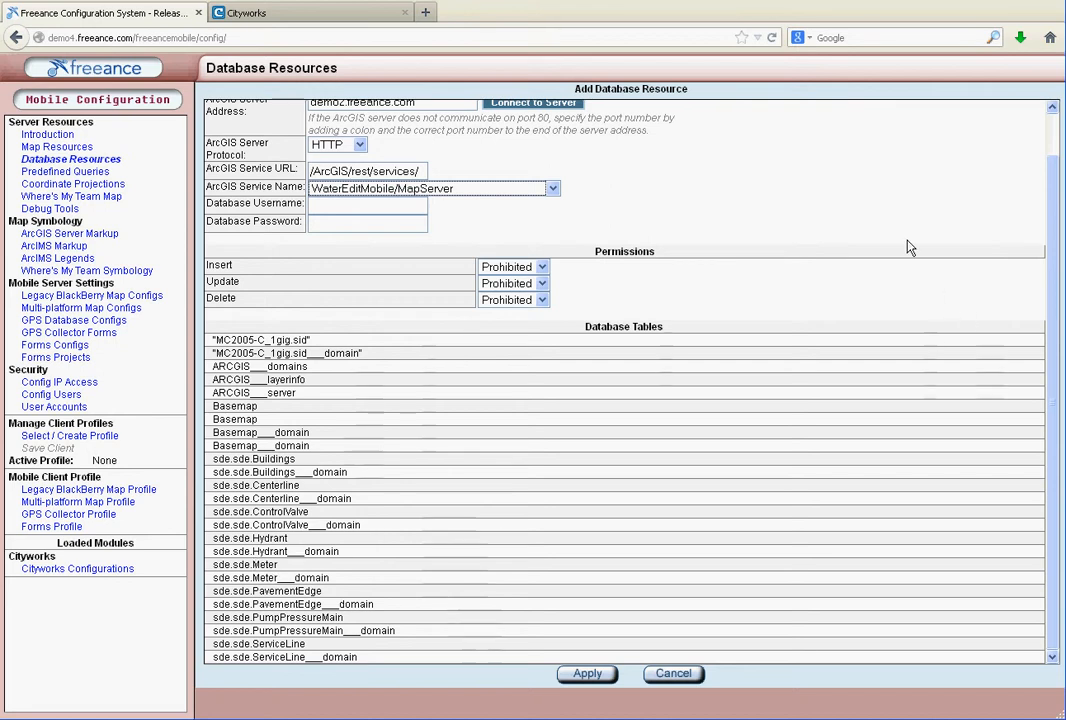
Name the database resource agswatersql, apply it and save the database resources.
{"action": "scroll", "coordinate": [770, 232], "scroll_direction": "up", "scroll_amount": 2}
{"action": "left_click", "coordinate": [332, 109]}
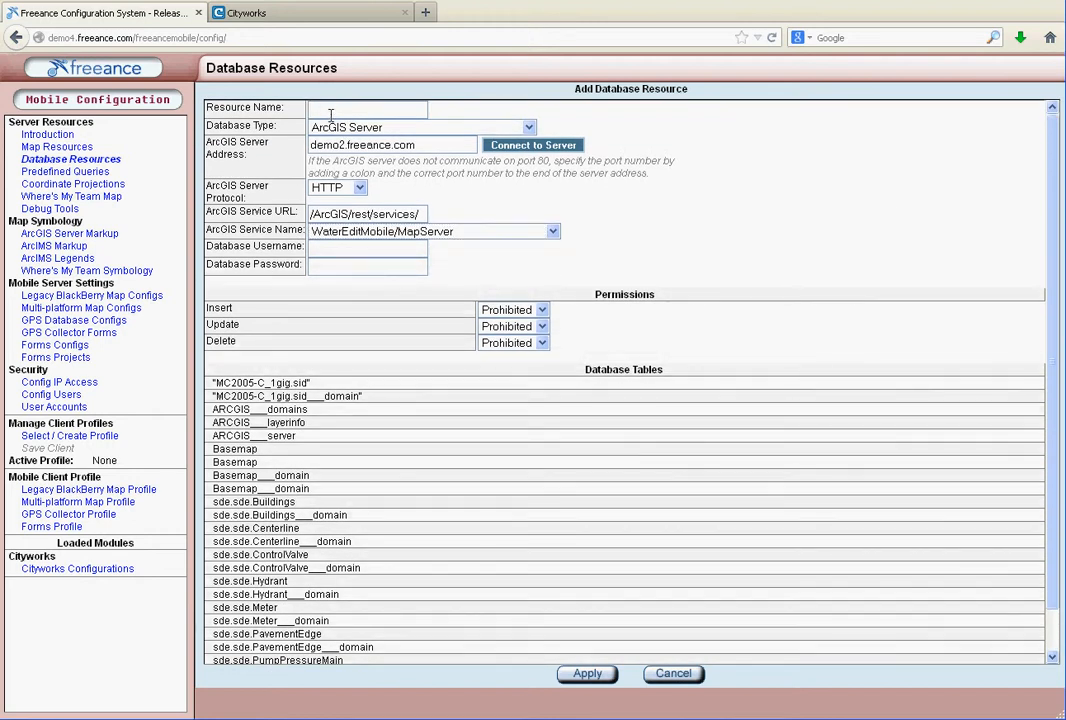
{"action": "type", "text": "ags"}
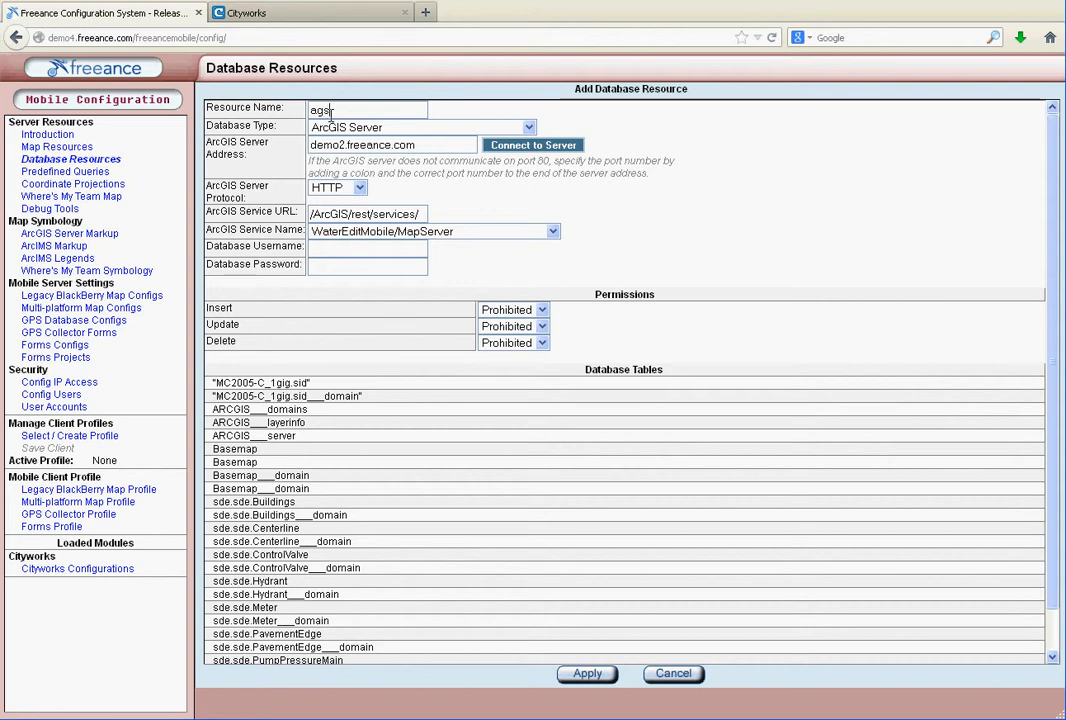
{"action": "type", "text": "watersql"}
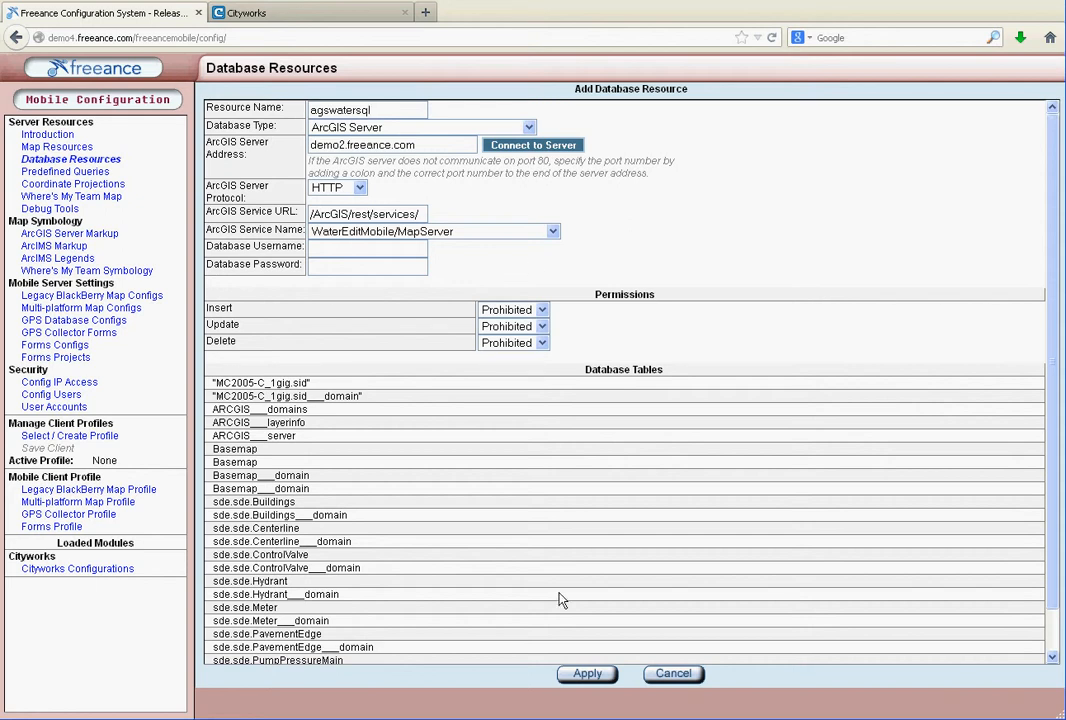
{"action": "left_click", "coordinate": [585, 673]}
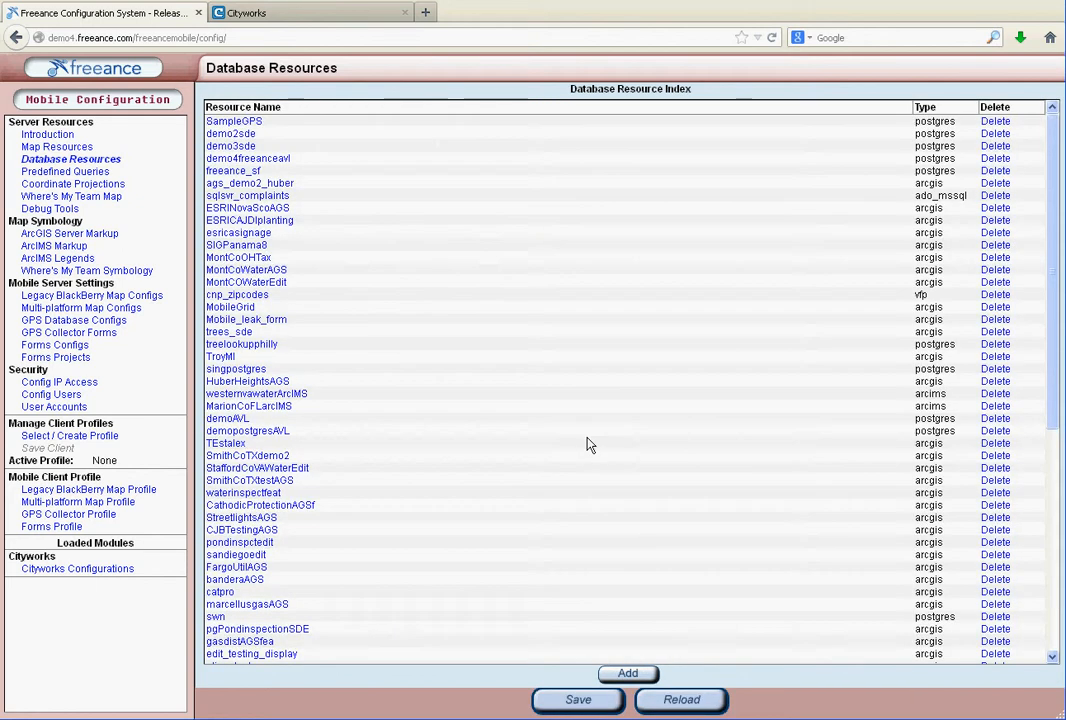
{"action": "left_click", "coordinate": [578, 699]}
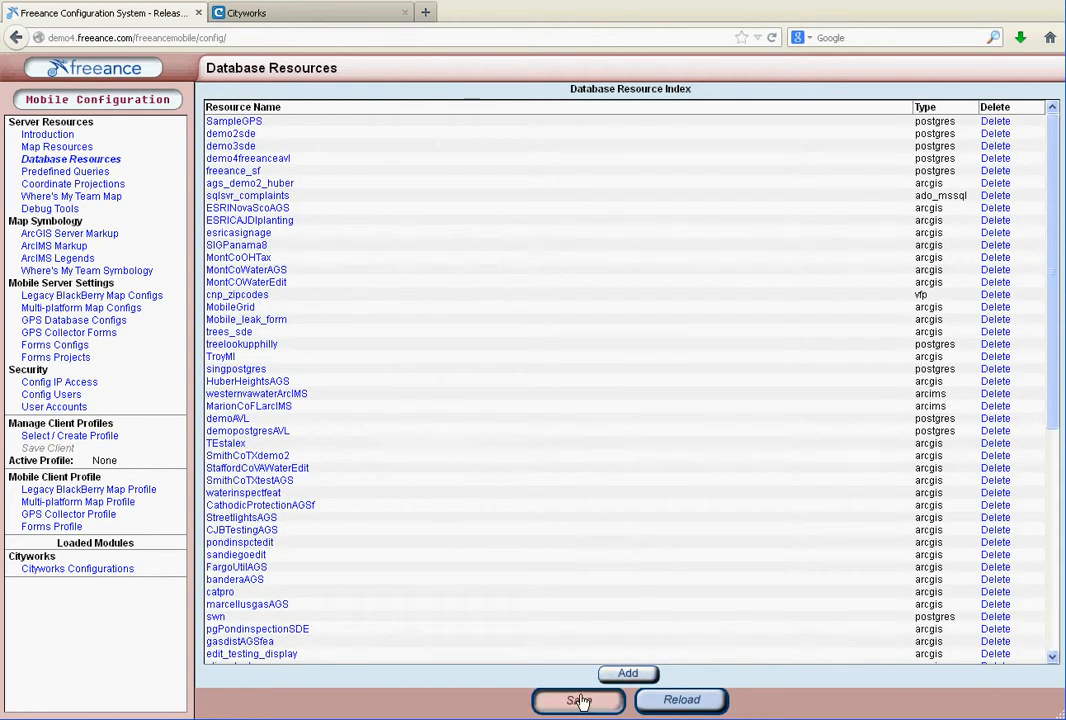
Start a new predefined query that uses the agswatersql database resource.
{"action": "left_click", "coordinate": [80, 171]}
{"action": "left_click", "coordinate": [628, 675]}
{"action": "left_click", "coordinate": [453, 150]}
{"action": "scroll", "coordinate": [390, 300], "scroll_direction": "down", "scroll_amount": 10}
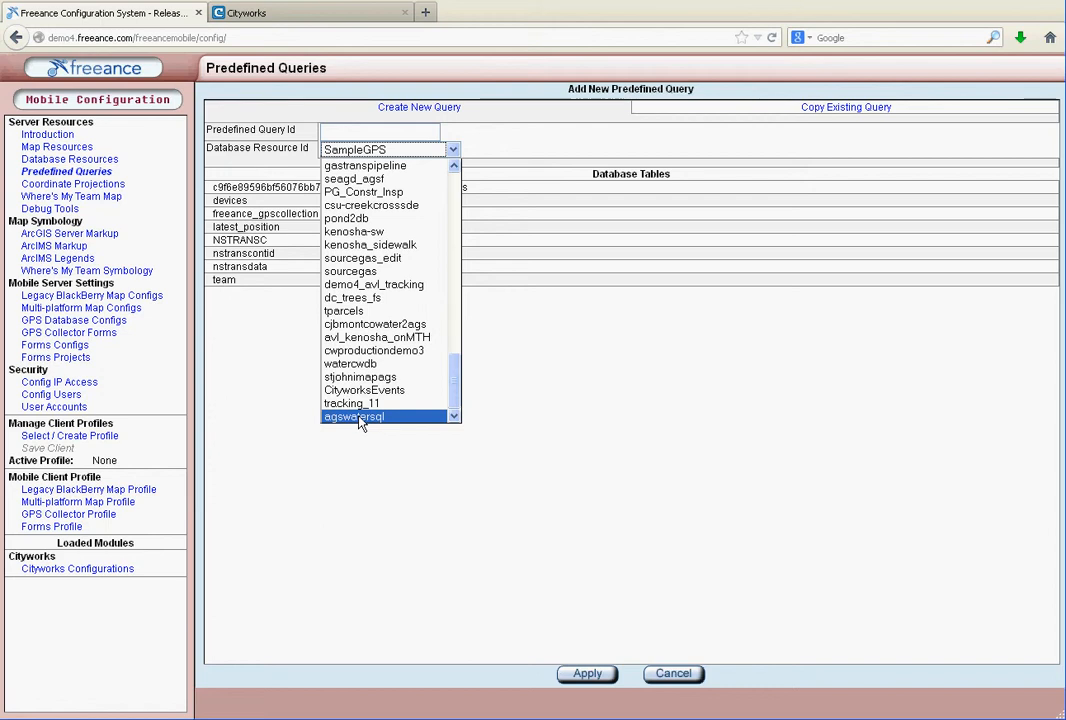
{"action": "left_click", "coordinate": [360, 417]}
Set the predefined query ID to water_meter_sql and apply it to create the query.
{"action": "left_click", "coordinate": [384, 132]}
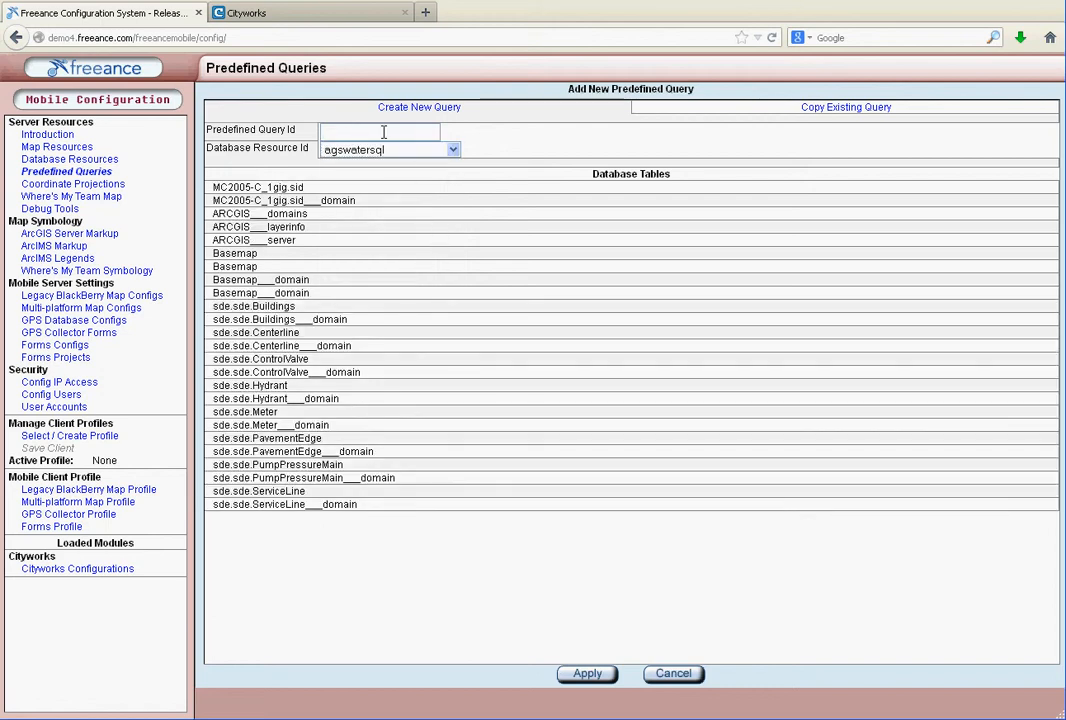
{"action": "type", "text": "water"}
{"action": "key", "text": "BackSpace"}
{"action": "key", "text": "BackSpace"}
{"action": "key", "text": "BackSpace"}
{"action": "key", "text": "BackSpace"}
{"action": "key", "text": "BackSpace"}
{"action": "key", "text": "BackSpace"}
{"action": "type", "text": "_meter_sql"}
{"action": "left_click", "coordinate": [592, 675]}
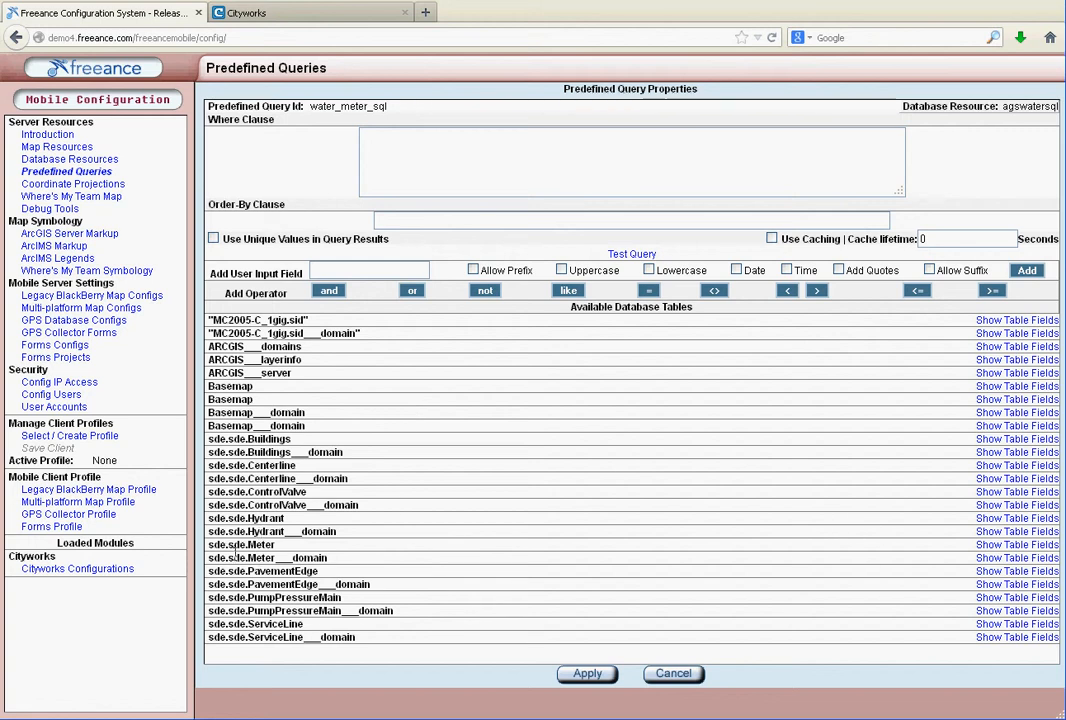
Add the facilityid field of the sde.sde.Meter table to the where clause, followed by the like operator.
{"action": "left_click_drag", "start_coordinate": [214, 544], "coordinate": [285, 545]}
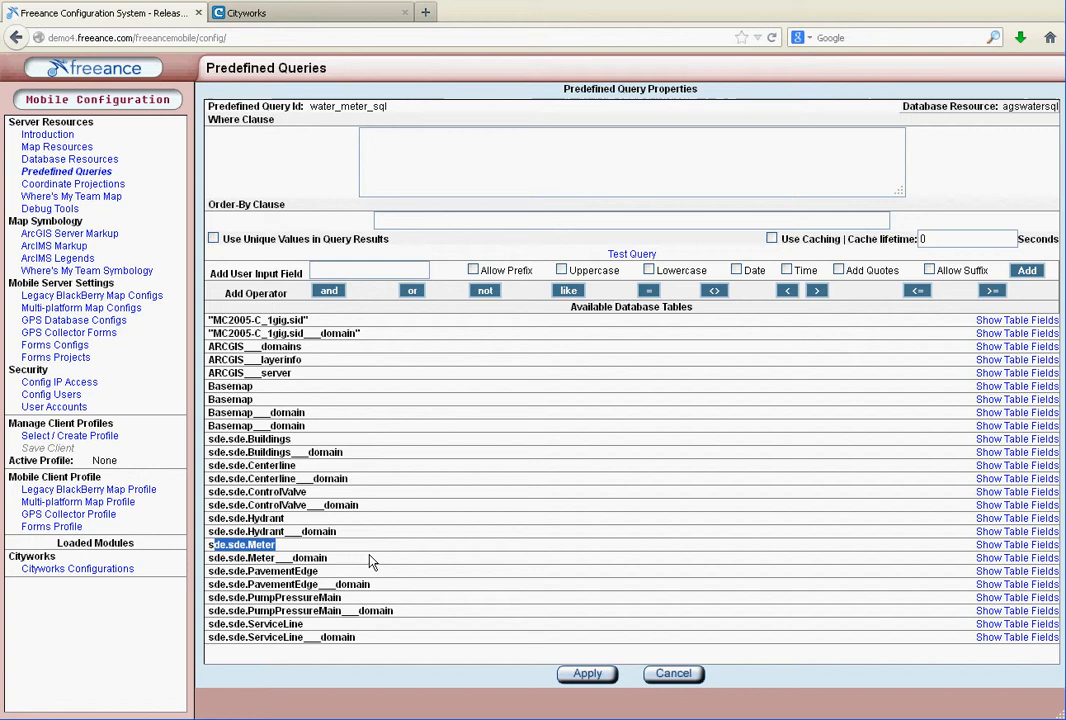
{"action": "left_click", "coordinate": [990, 546]}
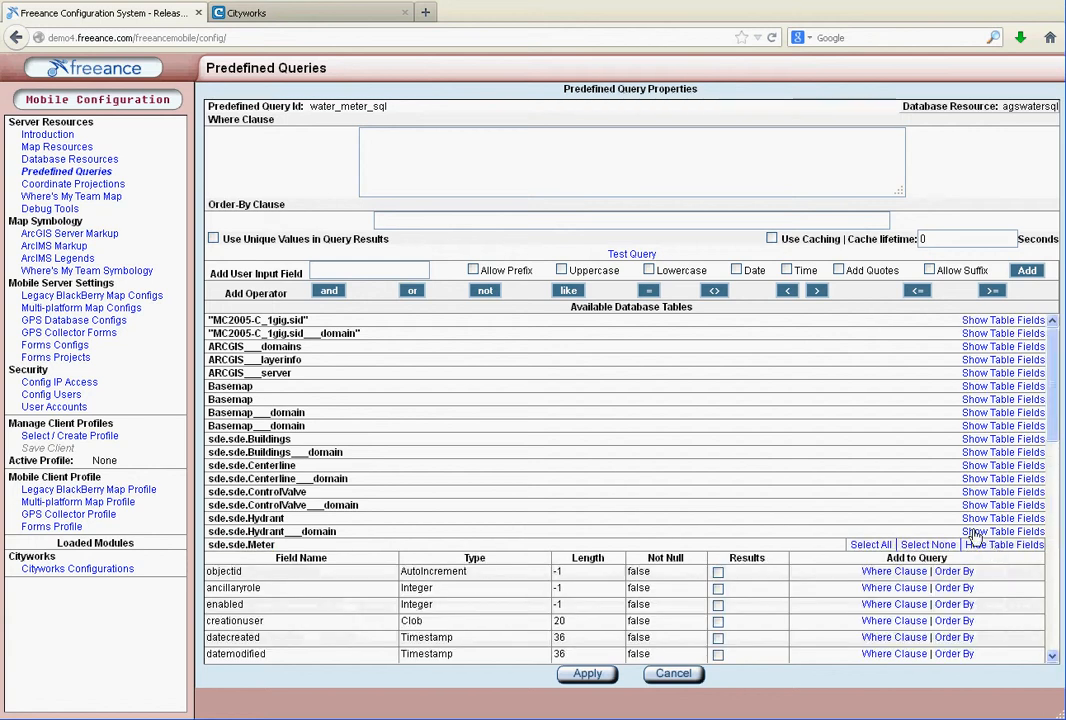
{"action": "scroll", "coordinate": [903, 494], "scroll_direction": "down", "scroll_amount": 1}
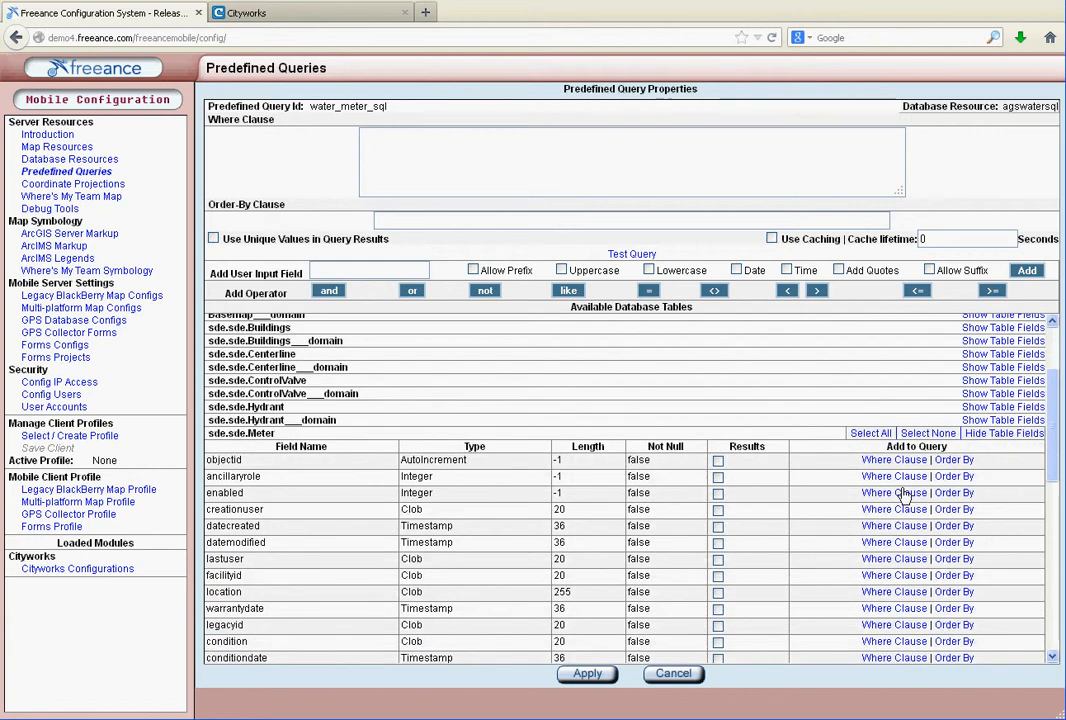
{"action": "left_click", "coordinate": [873, 577]}
{"action": "left_click", "coordinate": [595, 136]}
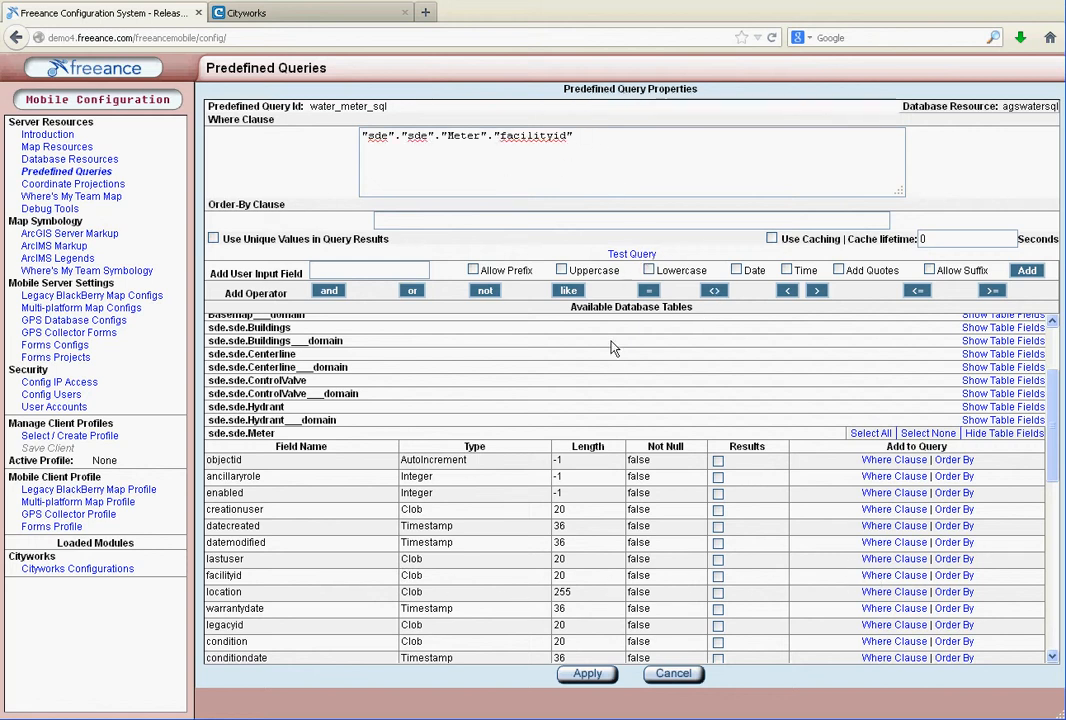
{"action": "left_click", "coordinate": [568, 290]}
Add the user input field FacID to the where clause, with prefix, quotes and suffix enabled.
{"action": "left_click", "coordinate": [401, 268]}
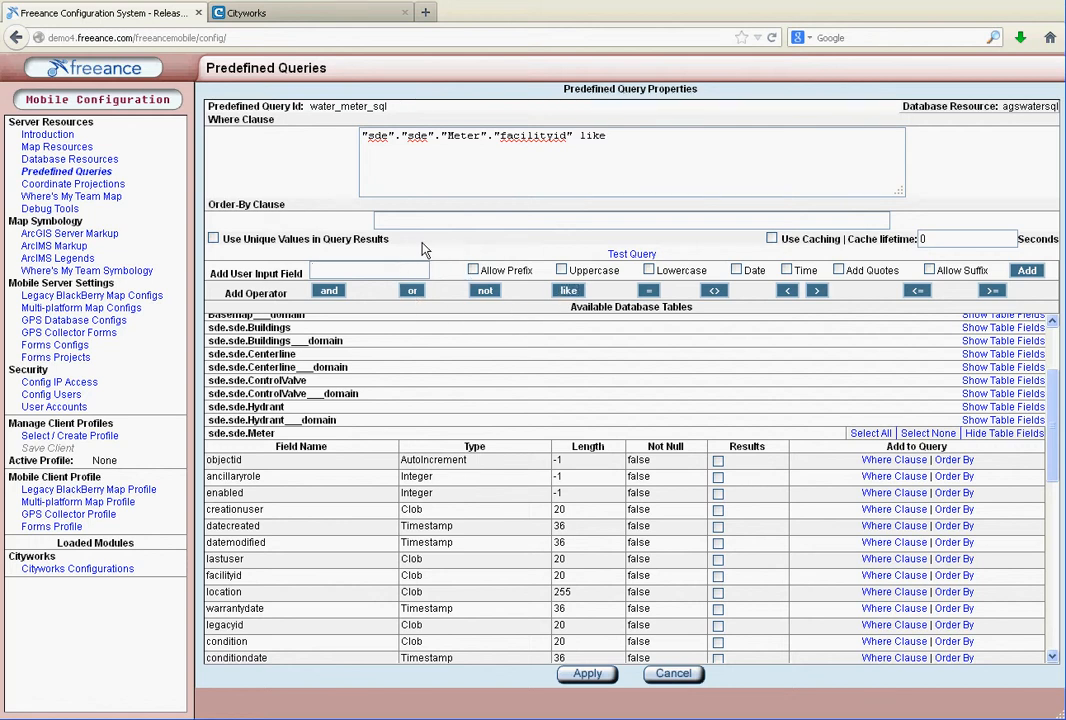
{"action": "type", "text": "D"}
{"action": "left_click", "coordinate": [473, 270]}
{"action": "left_click", "coordinate": [838, 270]}
{"action": "left_click", "coordinate": [929, 271]}
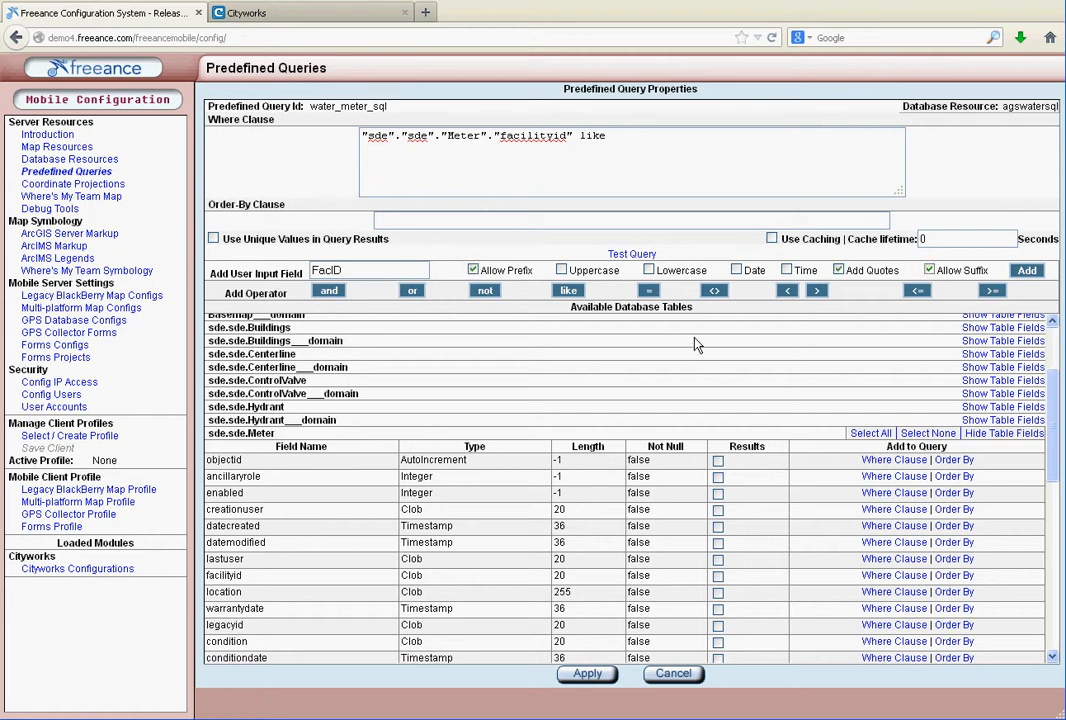
{"action": "left_click", "coordinate": [1027, 272]}
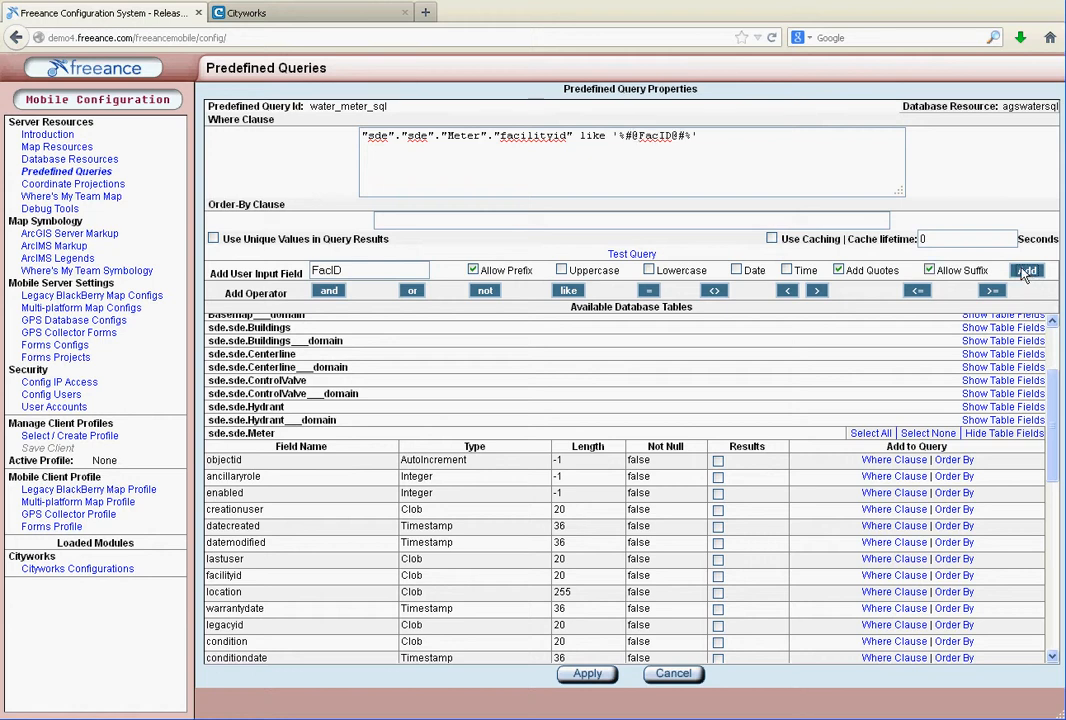
Extend the where clause with an and condition matching the Meter condition field by like to the user input field Cond.
{"action": "left_click", "coordinate": [329, 291]}
{"action": "scroll", "coordinate": [463, 566], "scroll_direction": "down", "scroll_amount": 1}
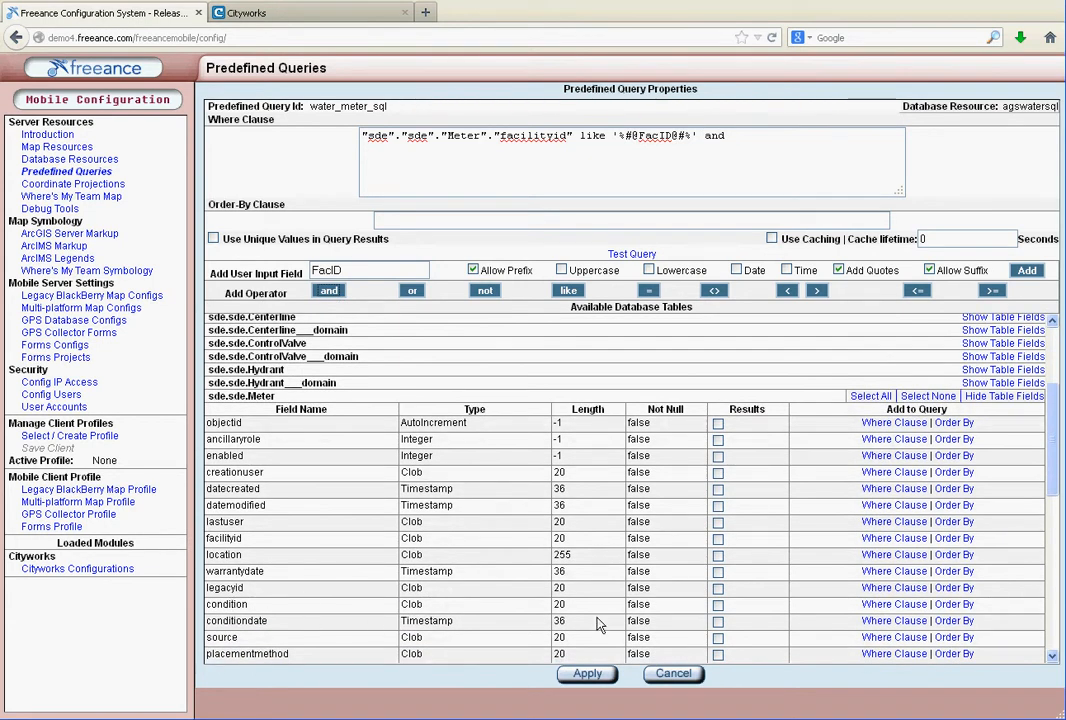
{"action": "left_click", "coordinate": [885, 604]}
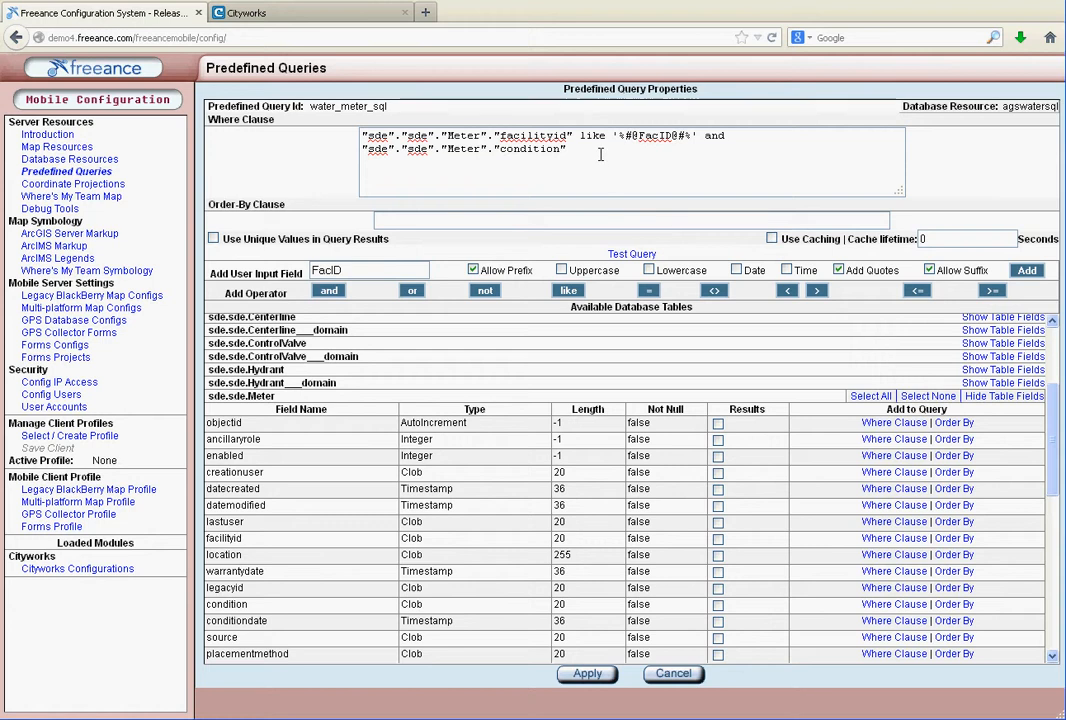
{"action": "left_click", "coordinate": [569, 291]}
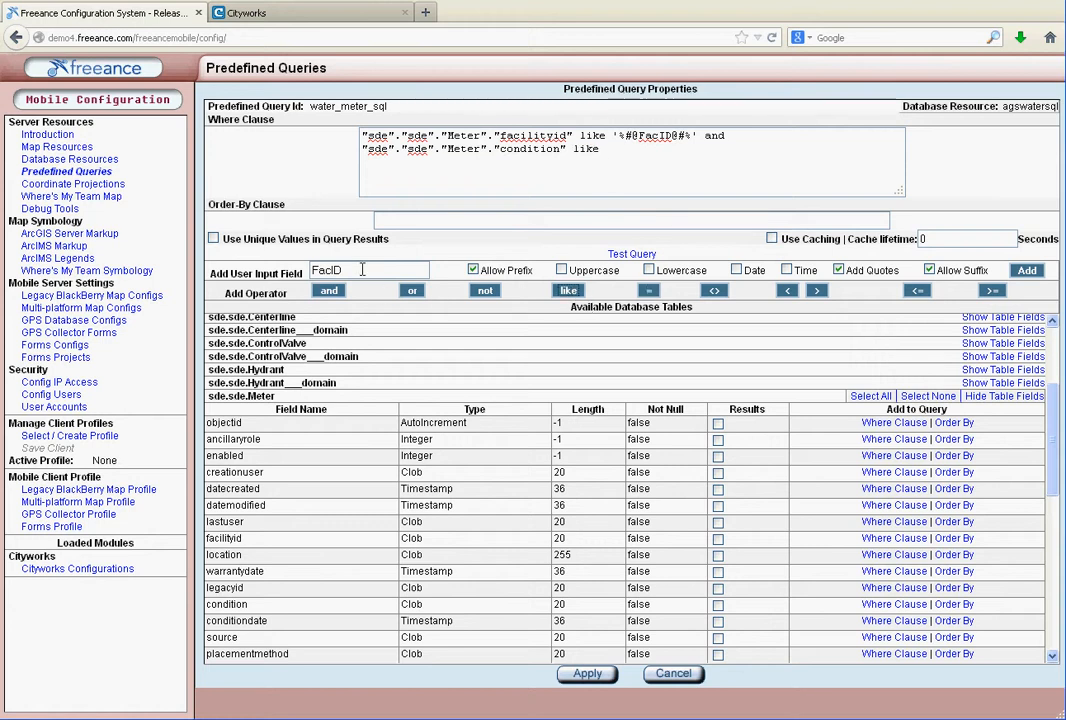
{"action": "type", "text": "Cond"}
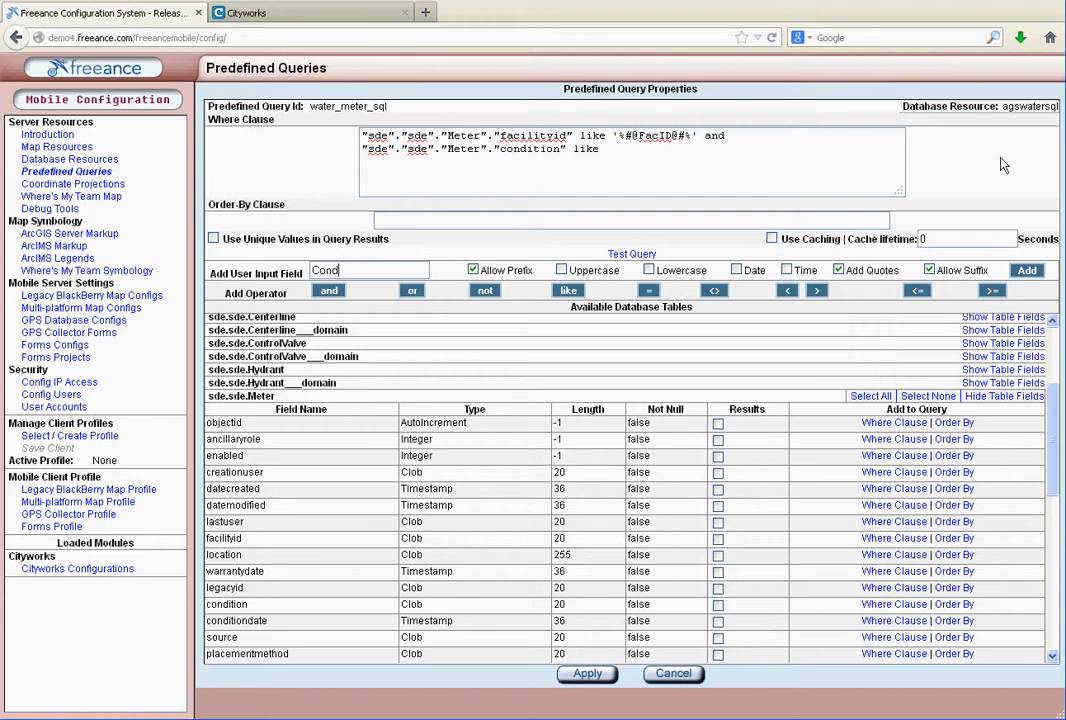
{"action": "left_click", "coordinate": [1028, 272]}
Add another and condition matching the Meter workorderid field by like to the user input field WOid.
{"action": "left_click", "coordinate": [330, 291]}
{"action": "scroll", "coordinate": [605, 592], "scroll_direction": "down", "scroll_amount": 3}
{"action": "scroll", "coordinate": [605, 592], "scroll_direction": "down", "scroll_amount": 3}
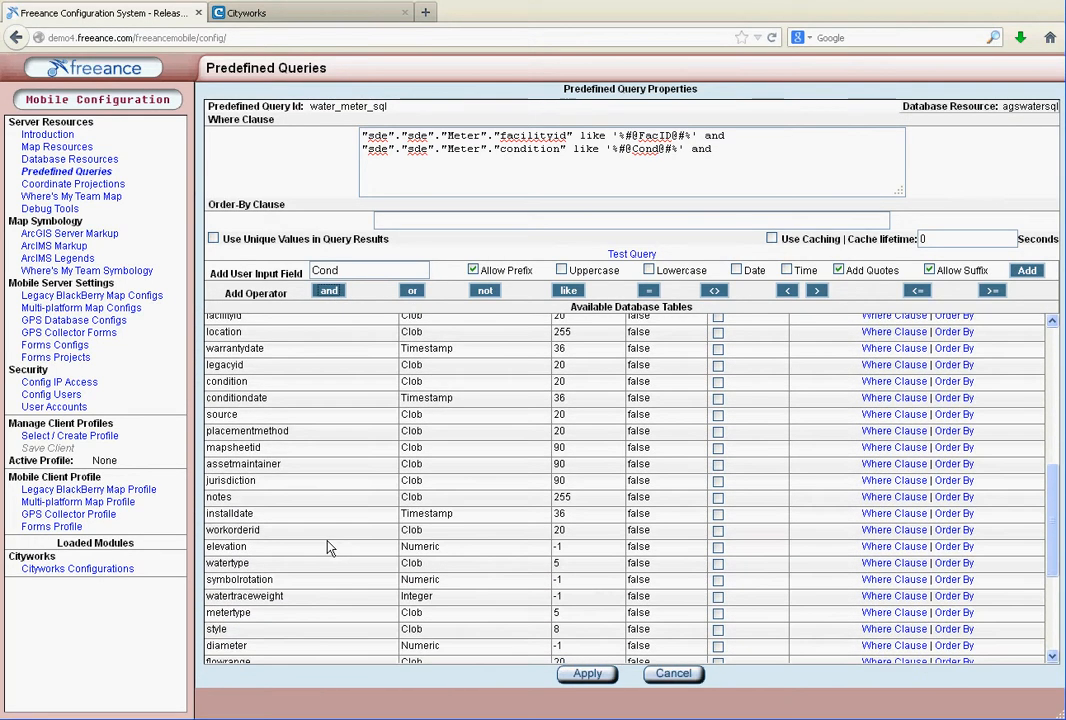
{"action": "left_click", "coordinate": [882, 531]}
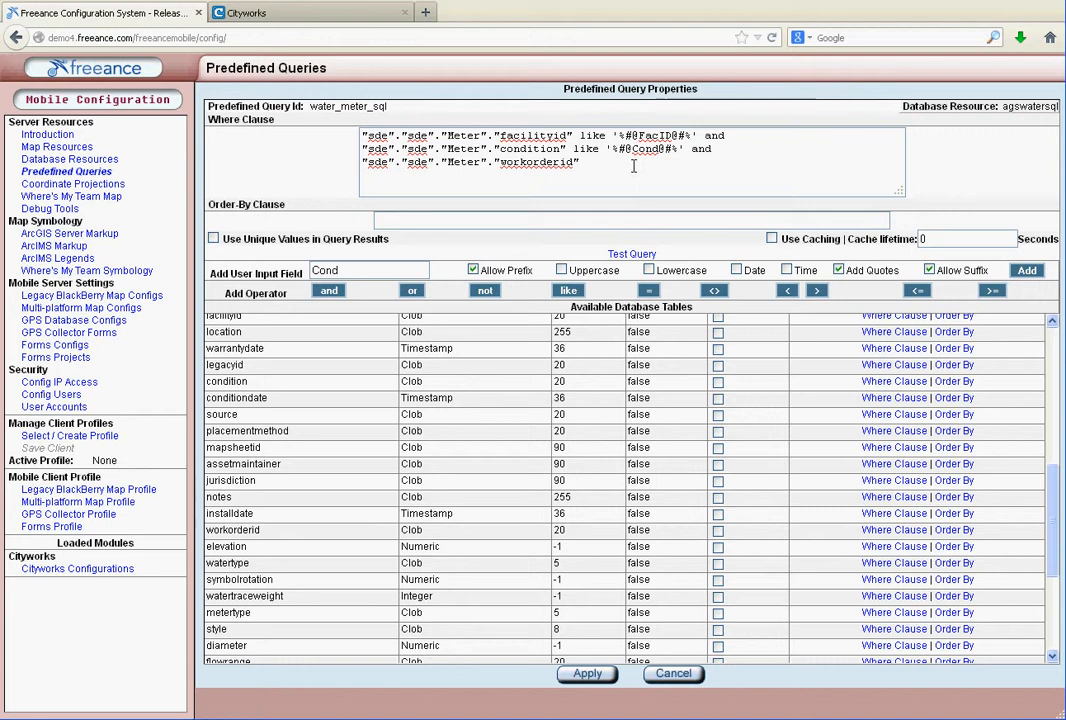
{"action": "left_click", "coordinate": [578, 291]}
{"action": "left_click_drag", "start_coordinate": [340, 270], "coordinate": [259, 254]}
{"action": "type", "text": "WO"}
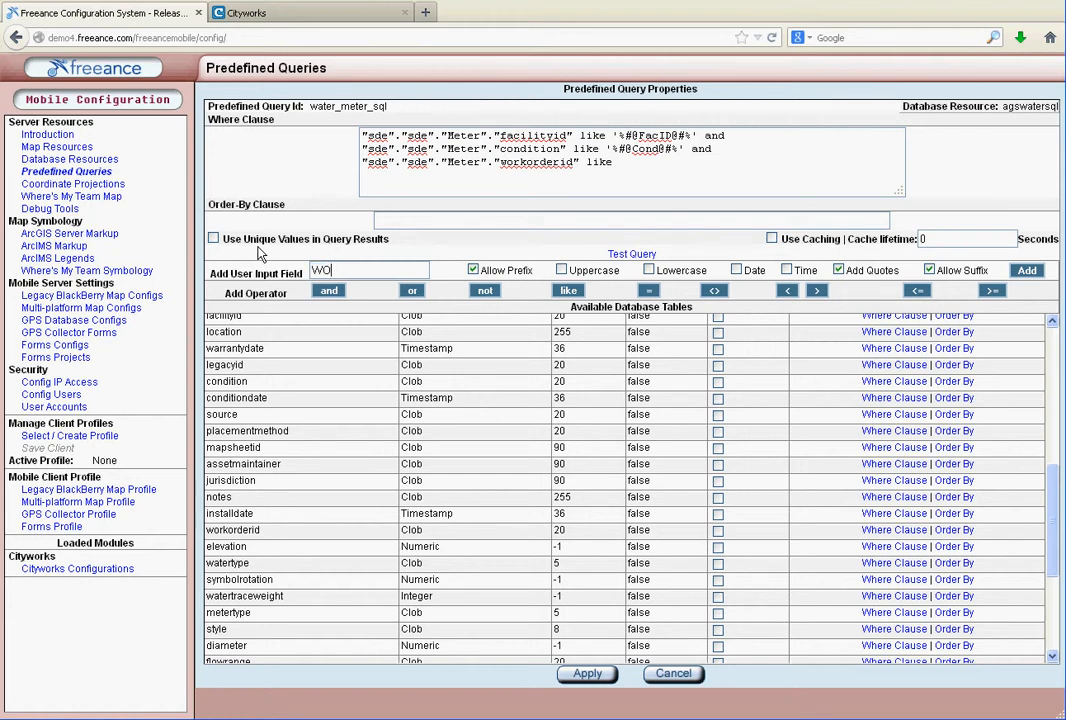
{"action": "left_click", "coordinate": [1025, 276]}
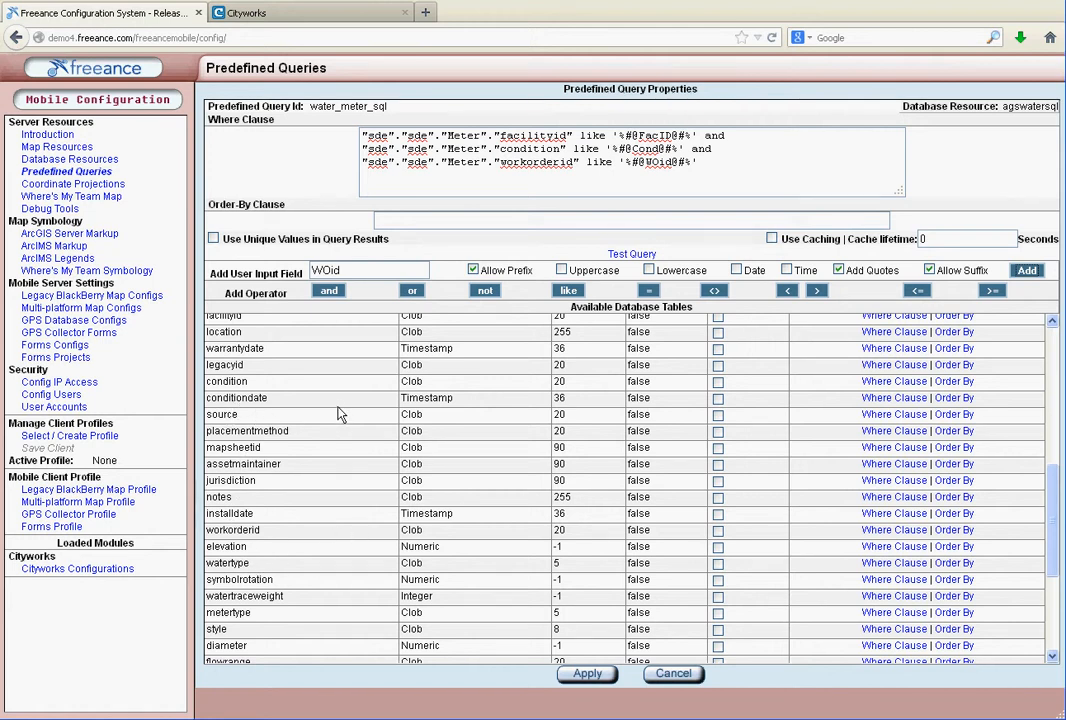
Examine the data types of the fields in the sde.sde.Meter table.
{"action": "scroll", "coordinate": [338, 415], "scroll_direction": "up", "scroll_amount": 1}
{"action": "scroll", "coordinate": [338, 415], "scroll_direction": "down", "scroll_amount": 3}
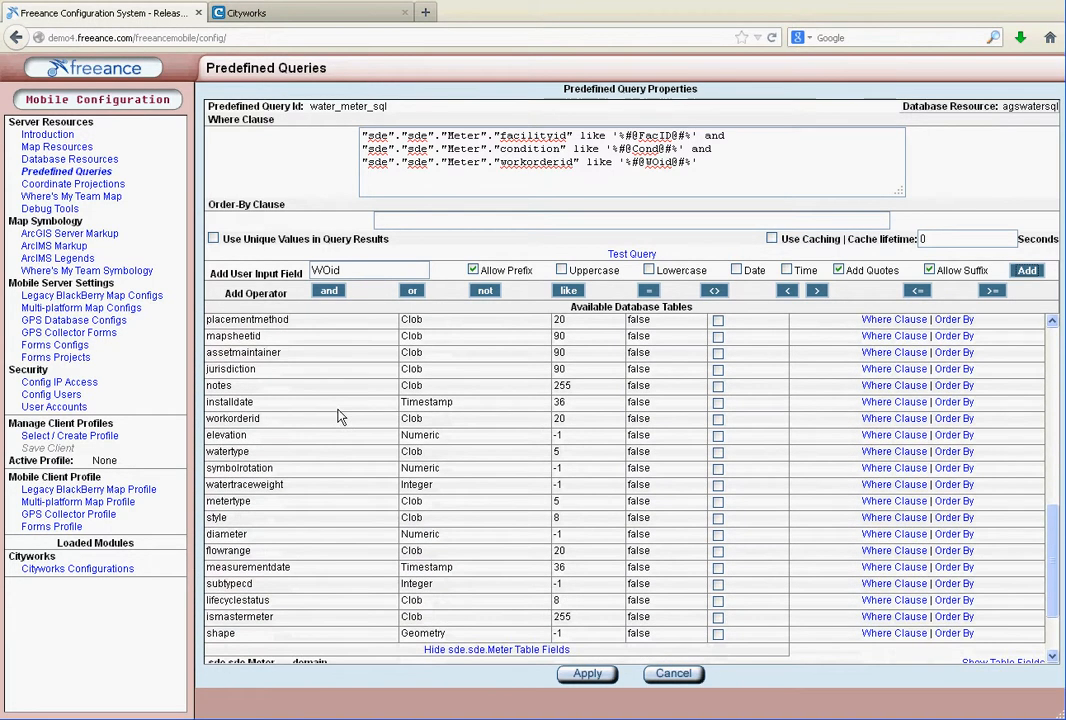
{"action": "scroll", "coordinate": [338, 415], "scroll_direction": "up", "scroll_amount": 5}
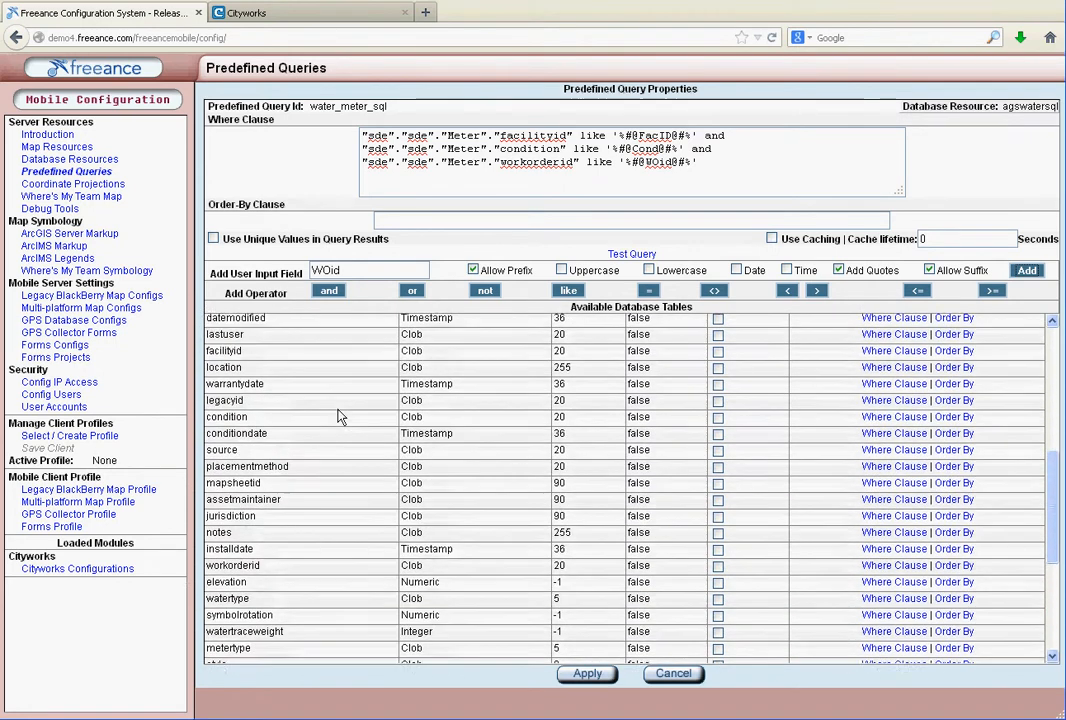
{"action": "scroll", "coordinate": [338, 415], "scroll_direction": "up", "scroll_amount": 3}
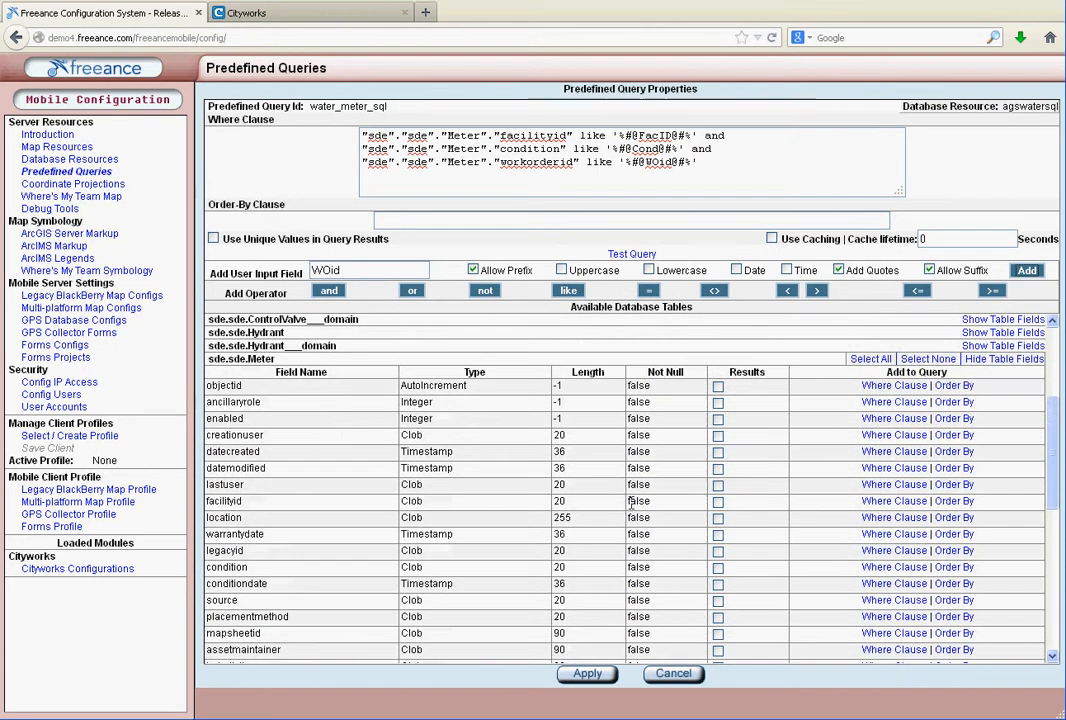
{"action": "double_click", "coordinate": [411, 517]}
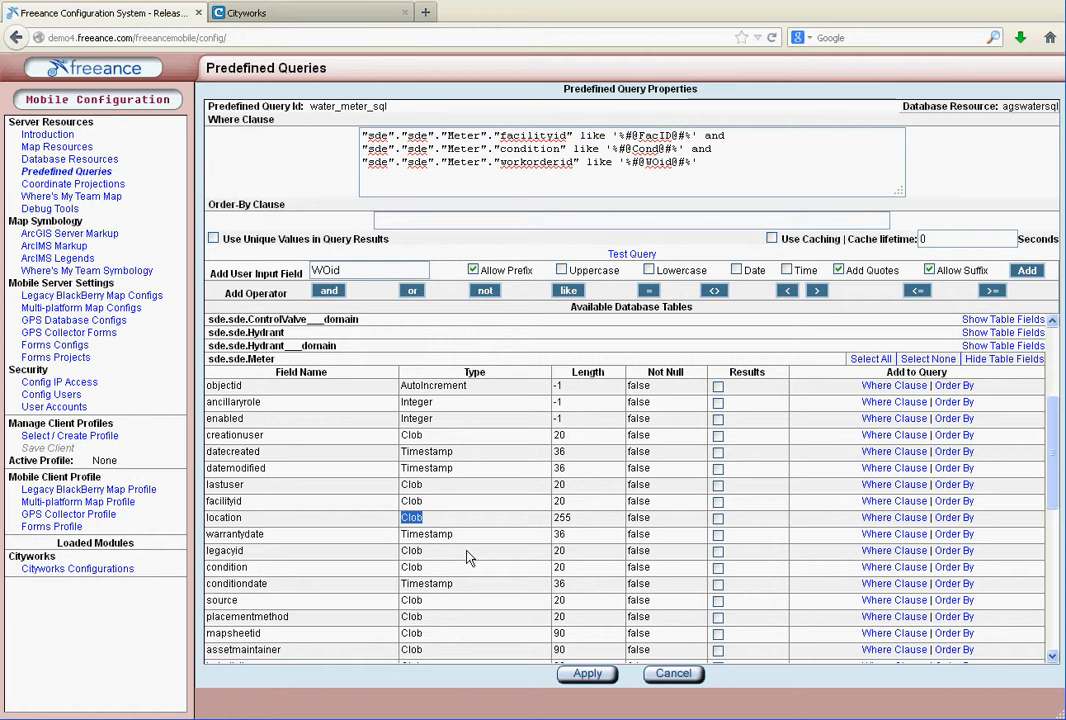
{"action": "scroll", "coordinate": [462, 550], "scroll_direction": "down", "scroll_amount": 2}
{"action": "scroll", "coordinate": [455, 520], "scroll_direction": "up", "scroll_amount": 4}
{"action": "double_click", "coordinate": [405, 456]}
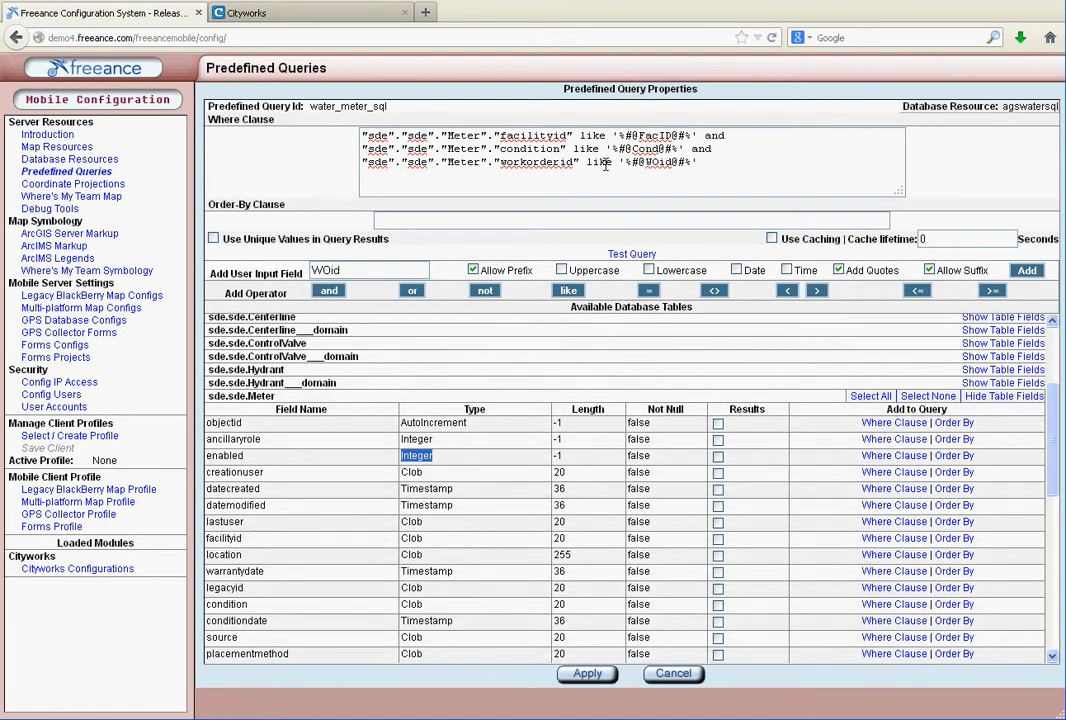
{"action": "scroll", "coordinate": [605, 560], "scroll_direction": "down", "scroll_amount": 3}
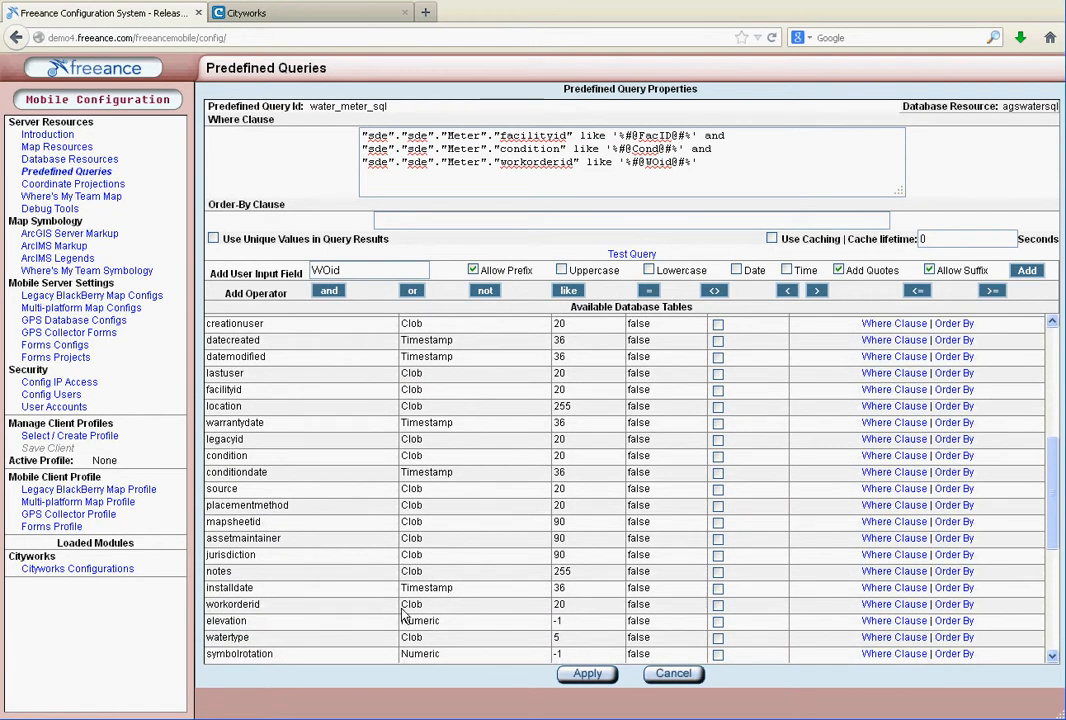
{"action": "scroll", "coordinate": [488, 573], "scroll_direction": "up", "scroll_amount": 5}
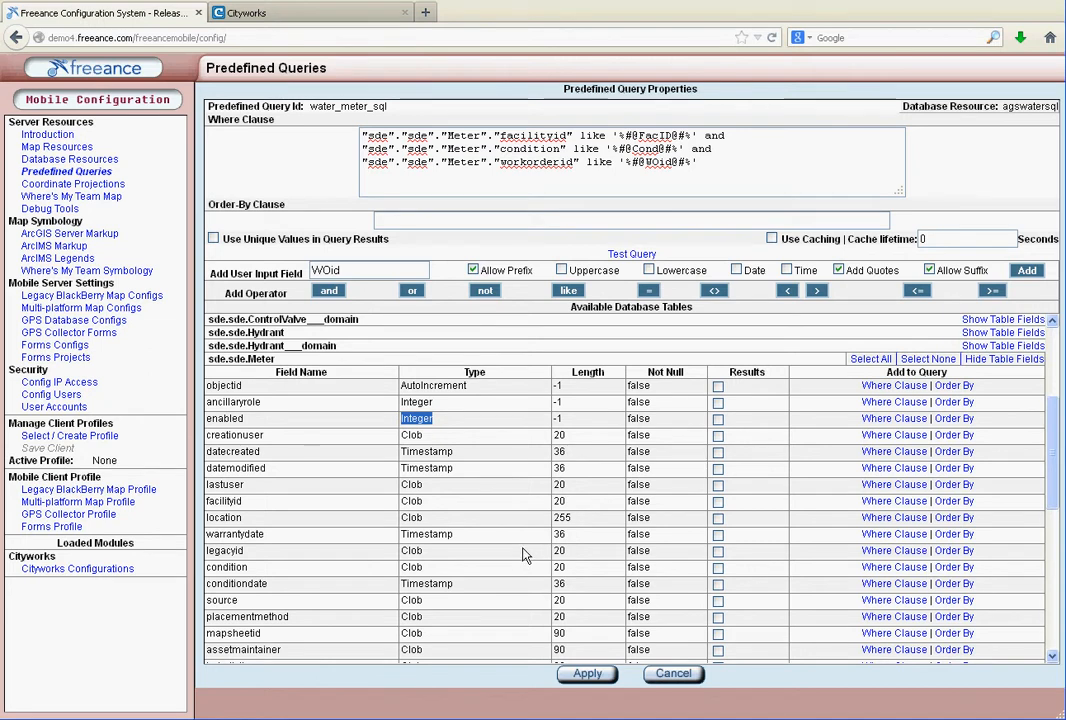
Append an and condition matching the Meter location field by like to a user input field named location.
{"action": "left_click", "coordinate": [710, 161]}
{"action": "left_click", "coordinate": [329, 290]}
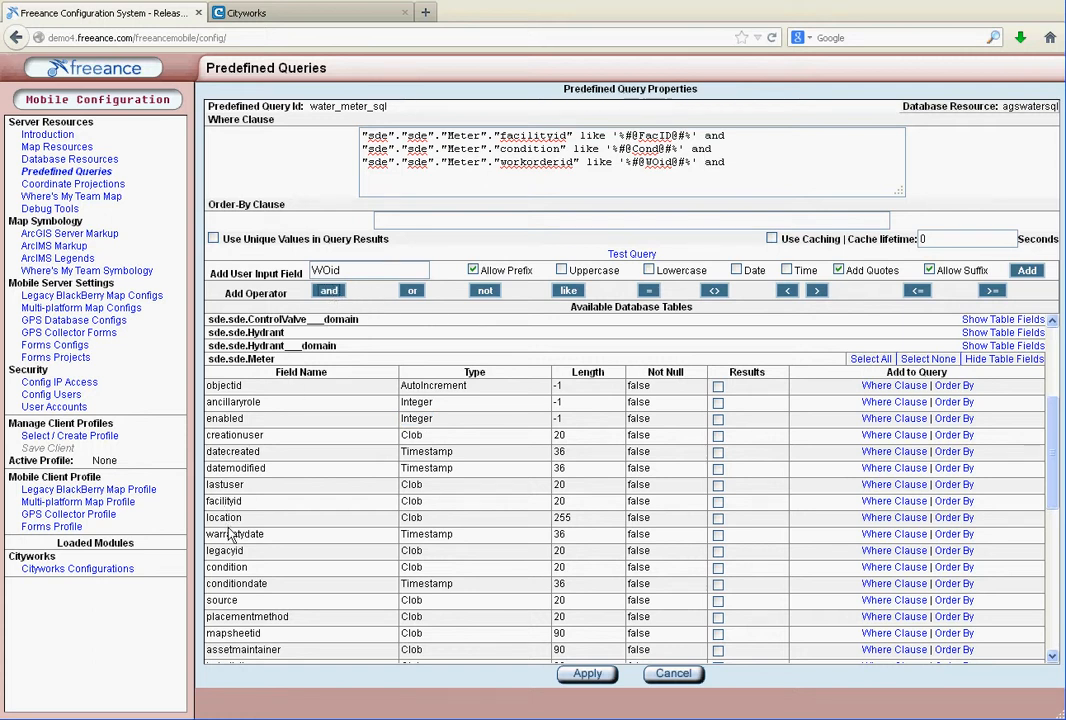
{"action": "left_click", "coordinate": [880, 519]}
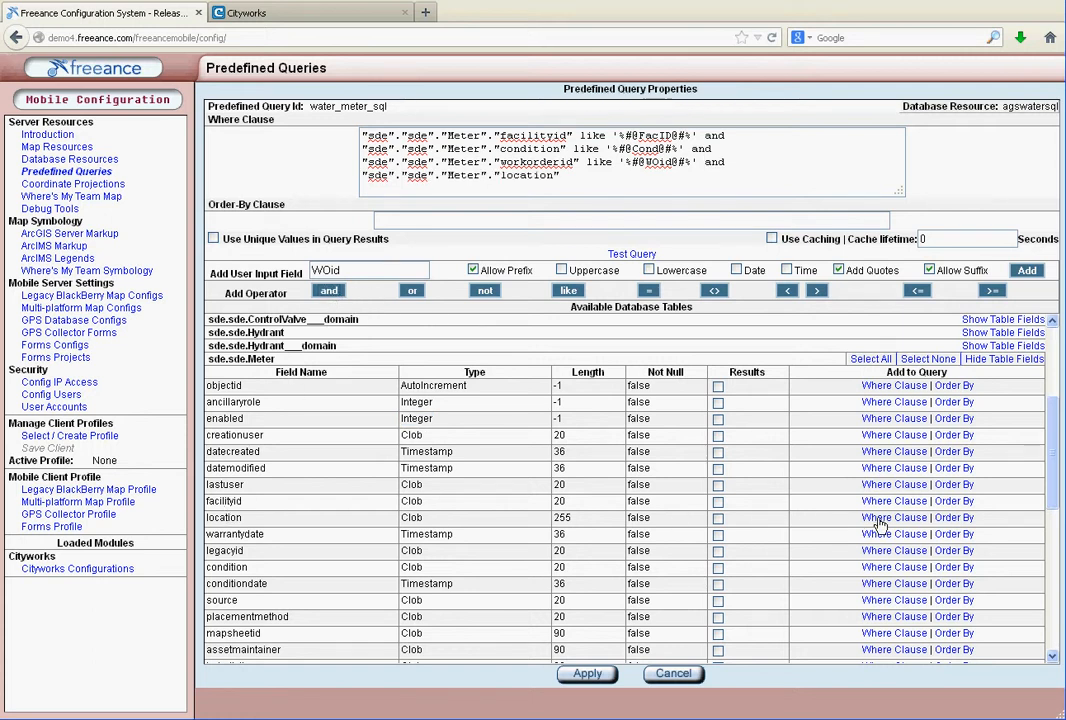
{"action": "left_click", "coordinate": [568, 290]}
{"action": "left_click_drag", "start_coordinate": [345, 270], "coordinate": [225, 268]}
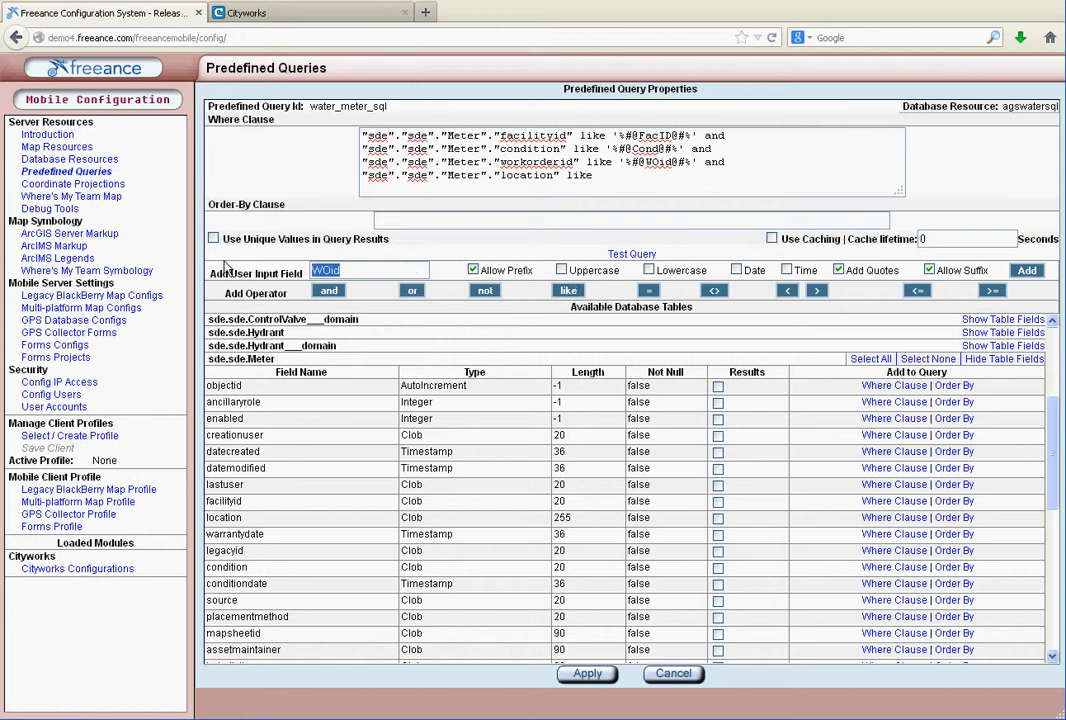
{"action": "key", "text": "BackSpace"}
{"action": "type", "text": "location"}
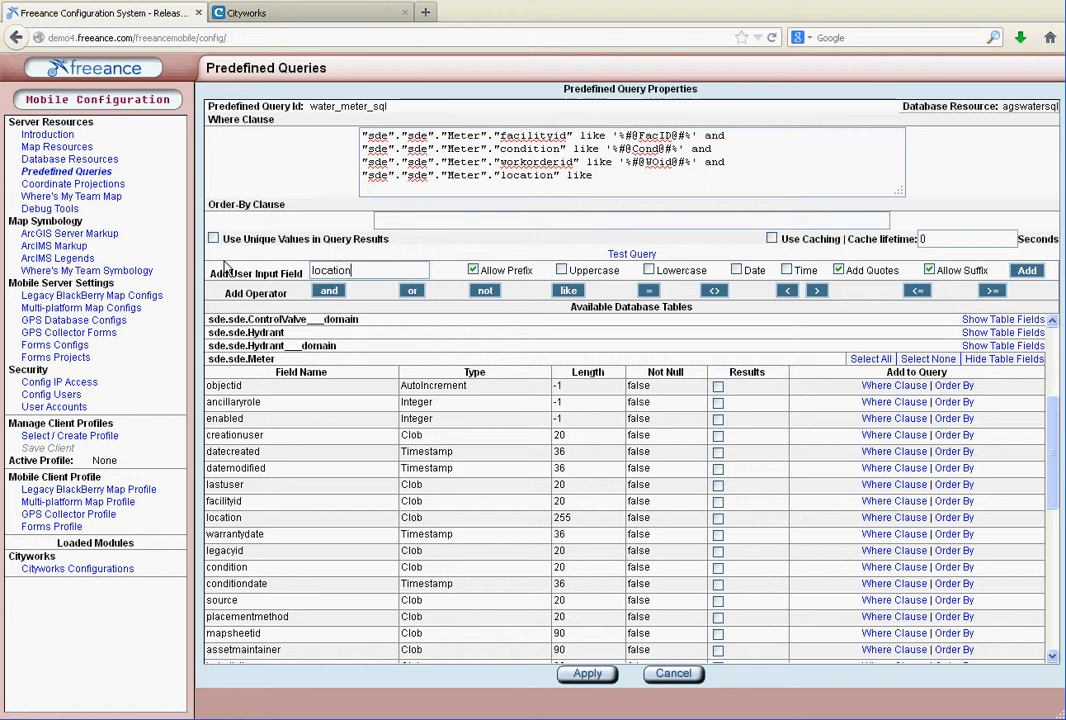
{"action": "left_click", "coordinate": [1027, 270]}
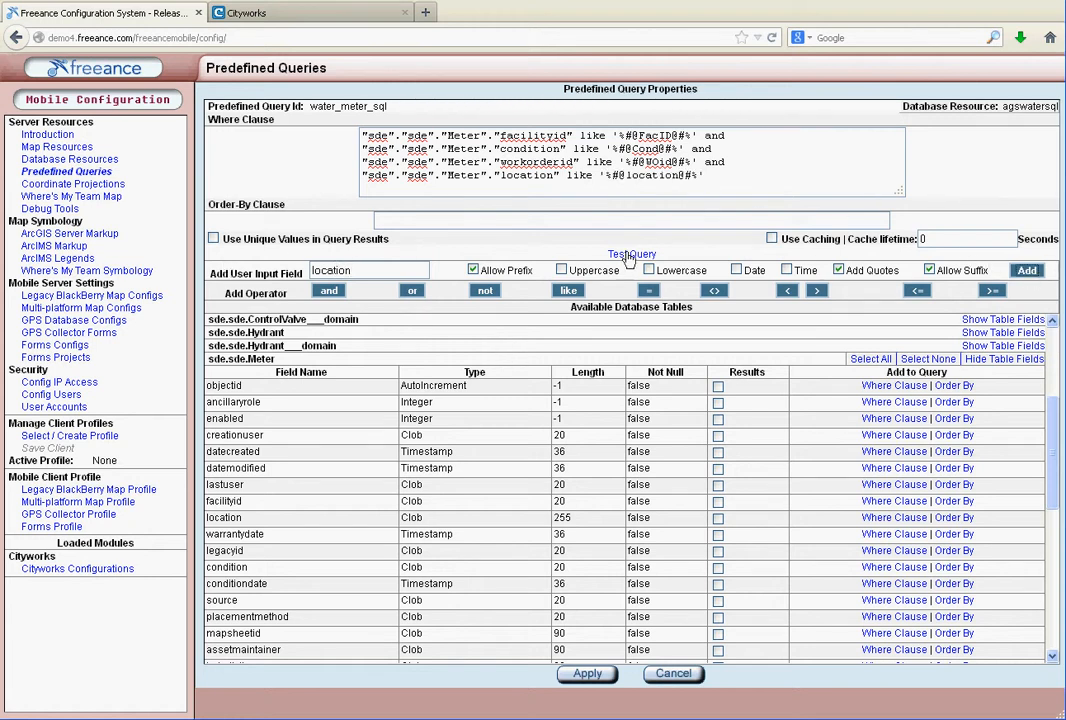
Test the predefined query with all placeholder values left blank, and return to the query properties.
{"action": "left_click", "coordinate": [628, 256]}
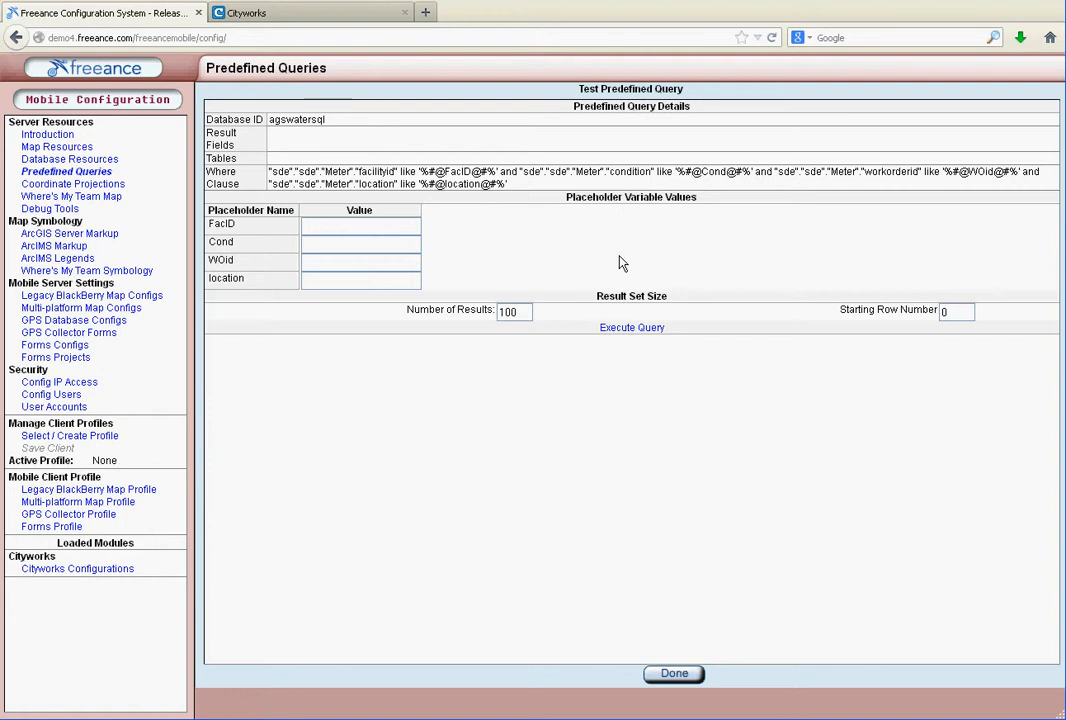
{"action": "left_click", "coordinate": [326, 229]}
{"action": "left_click", "coordinate": [619, 330]}
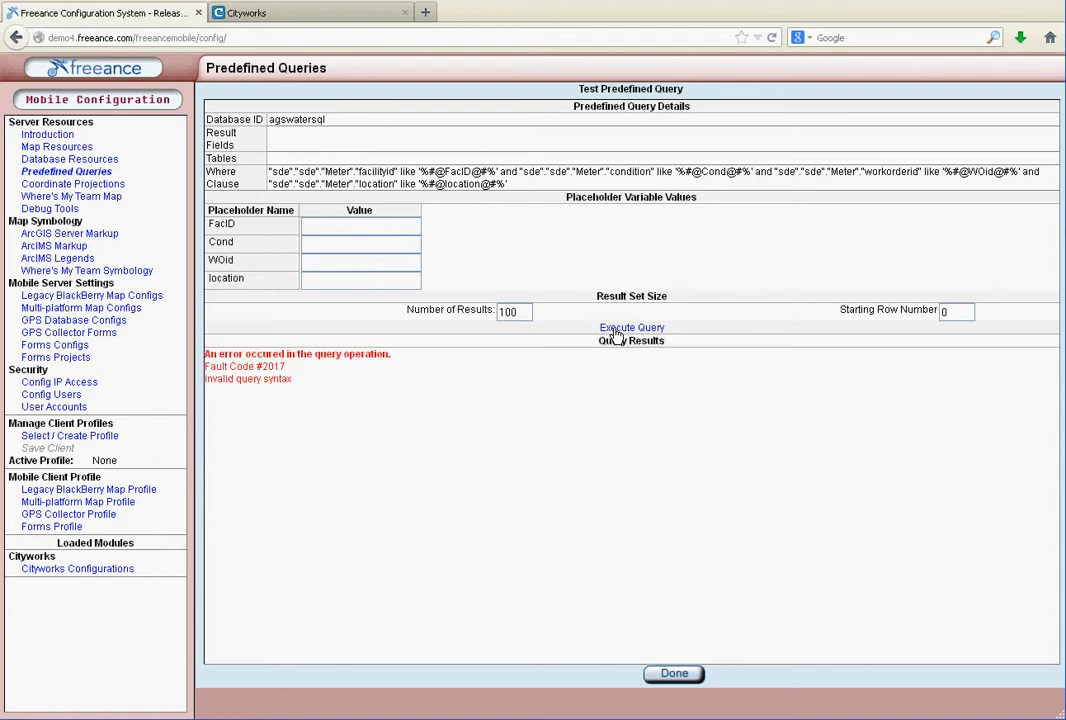
{"action": "left_click", "coordinate": [615, 328]}
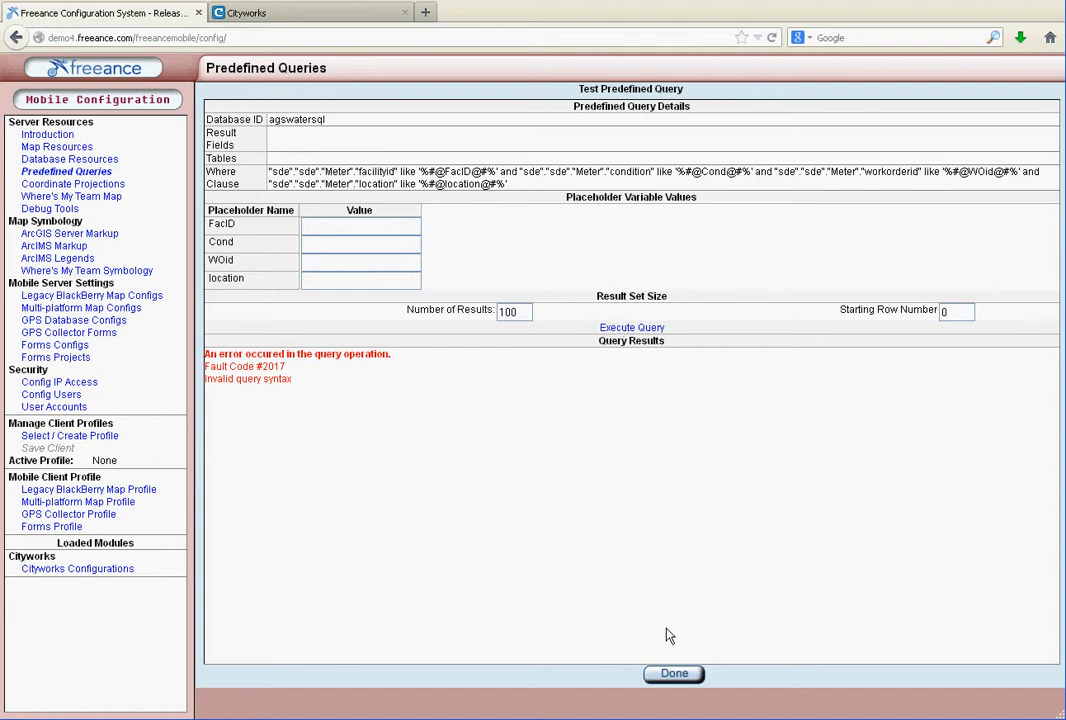
{"action": "left_click", "coordinate": [672, 673]}
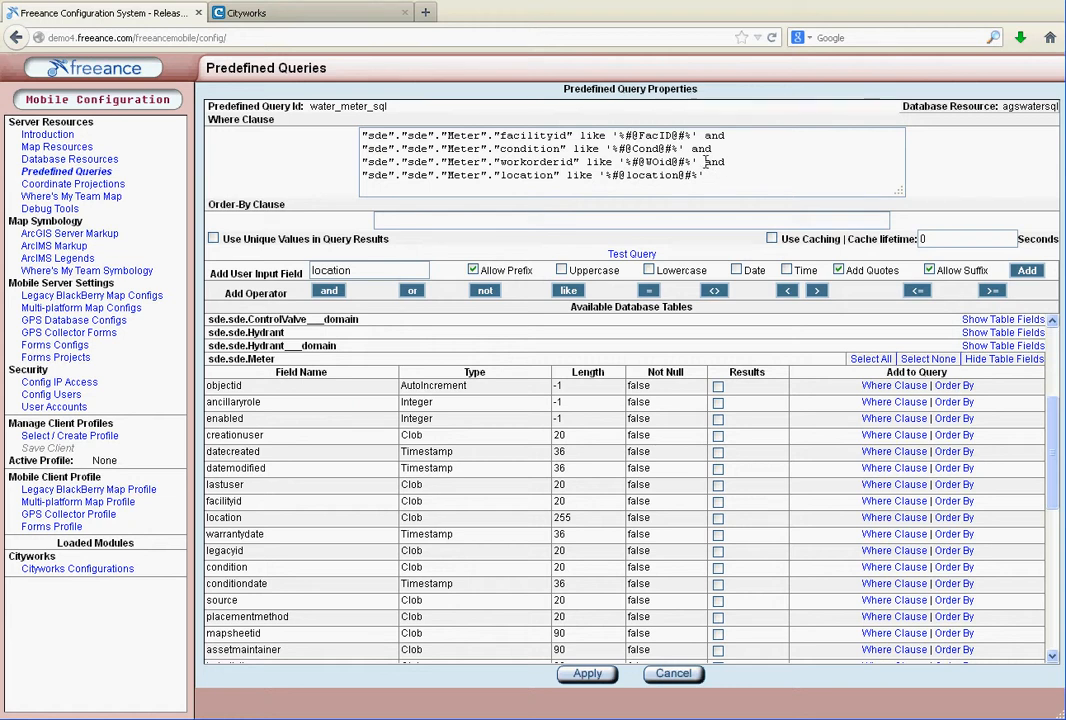
Remove the location condition and its preceding and from the where clause, and test the query again with blank values.
{"action": "left_click_drag", "start_coordinate": [705, 162], "coordinate": [727, 180]}
{"action": "key", "text": "BackSpace"}
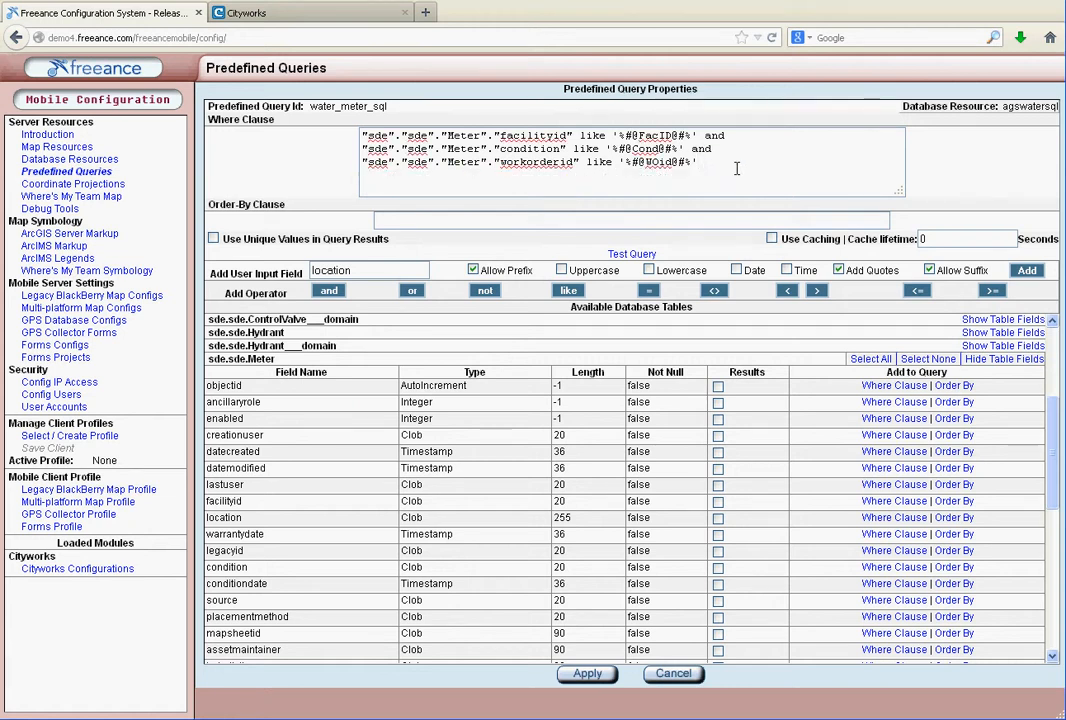
{"action": "left_click", "coordinate": [631, 254]}
{"action": "left_click", "coordinate": [614, 287]}
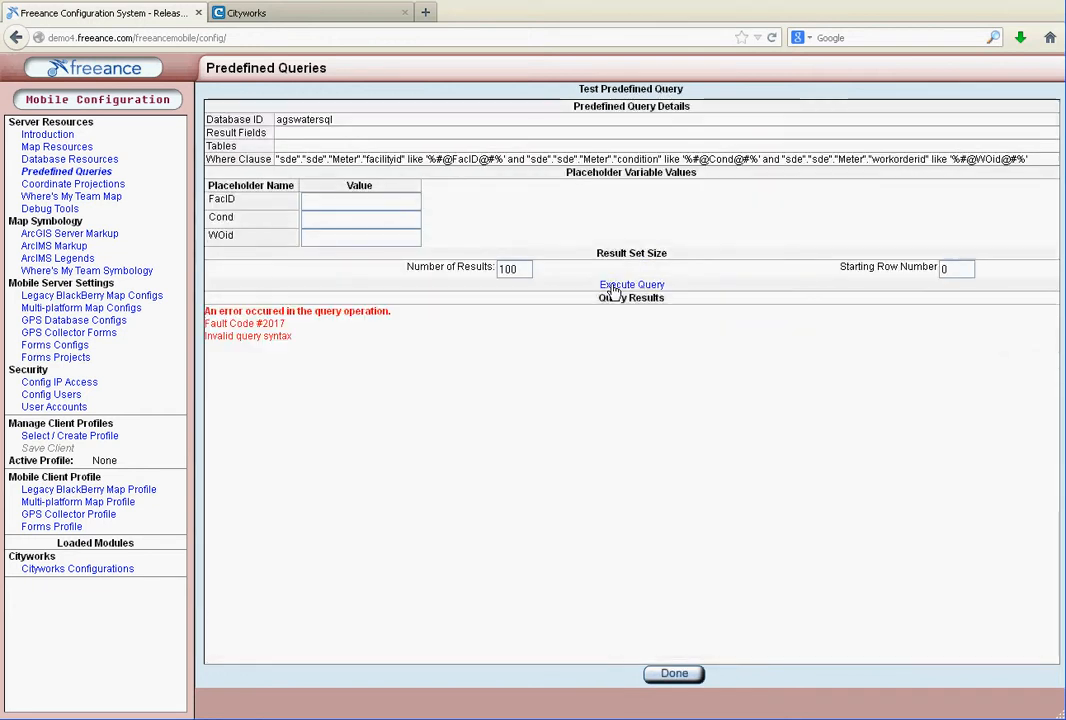
{"action": "left_click", "coordinate": [676, 675]}
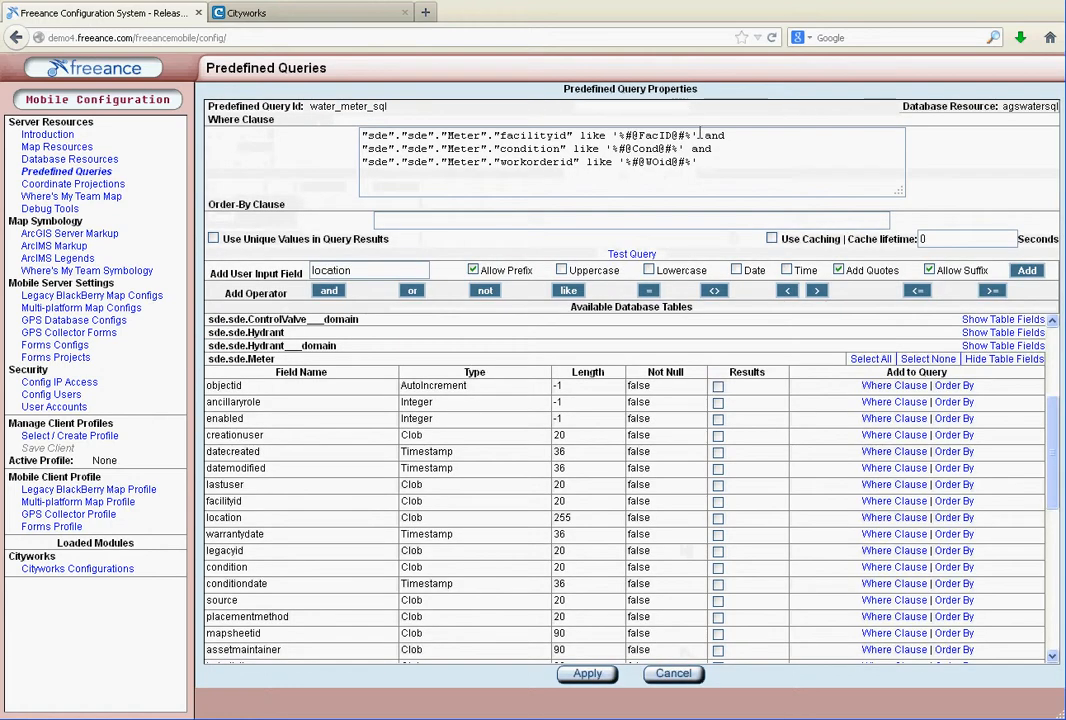
Remove the workorderid condition and its preceding and from the where clause, keeping the facilityid and condition comparisons.
{"action": "left_click_drag", "start_coordinate": [687, 148], "coordinate": [742, 169]}
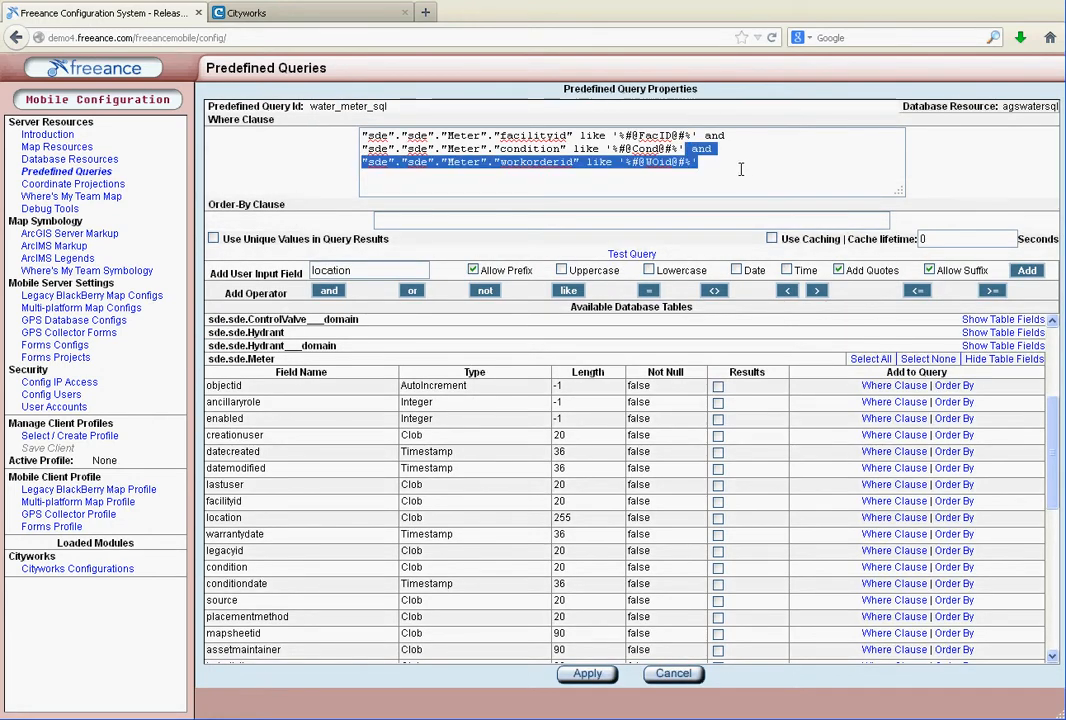
{"action": "key", "text": "BackSpace"}
{"action": "key", "text": "BackSpace"}
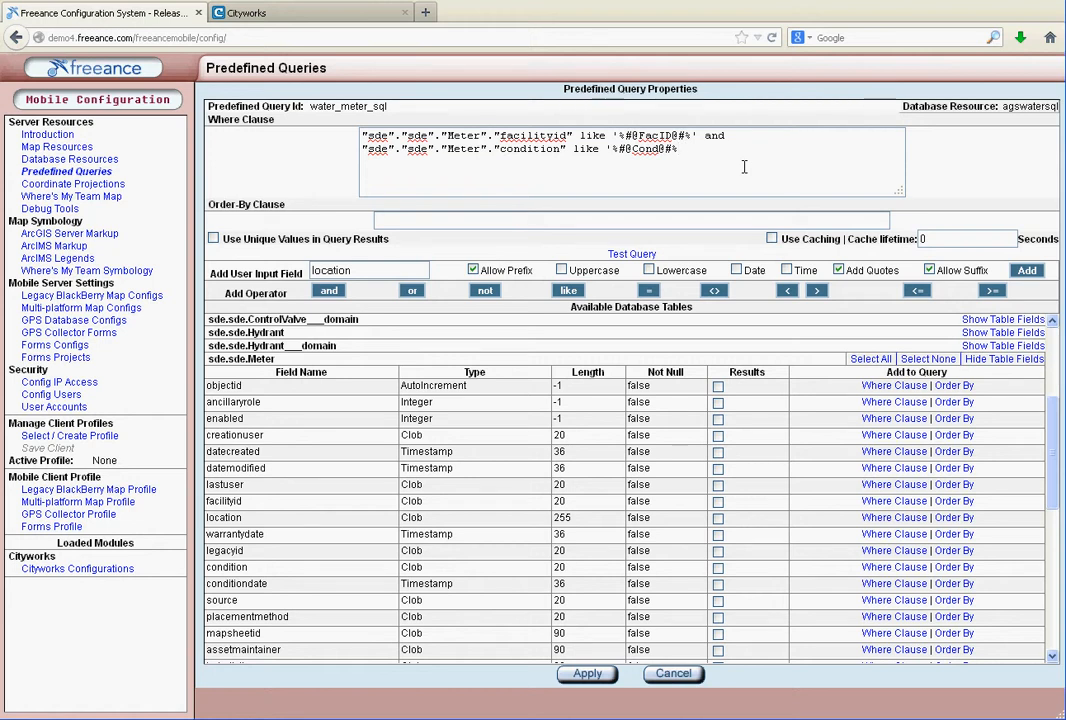
{"action": "key", "text": "ctrl+z"}
{"action": "left_click", "coordinate": [690, 148]}
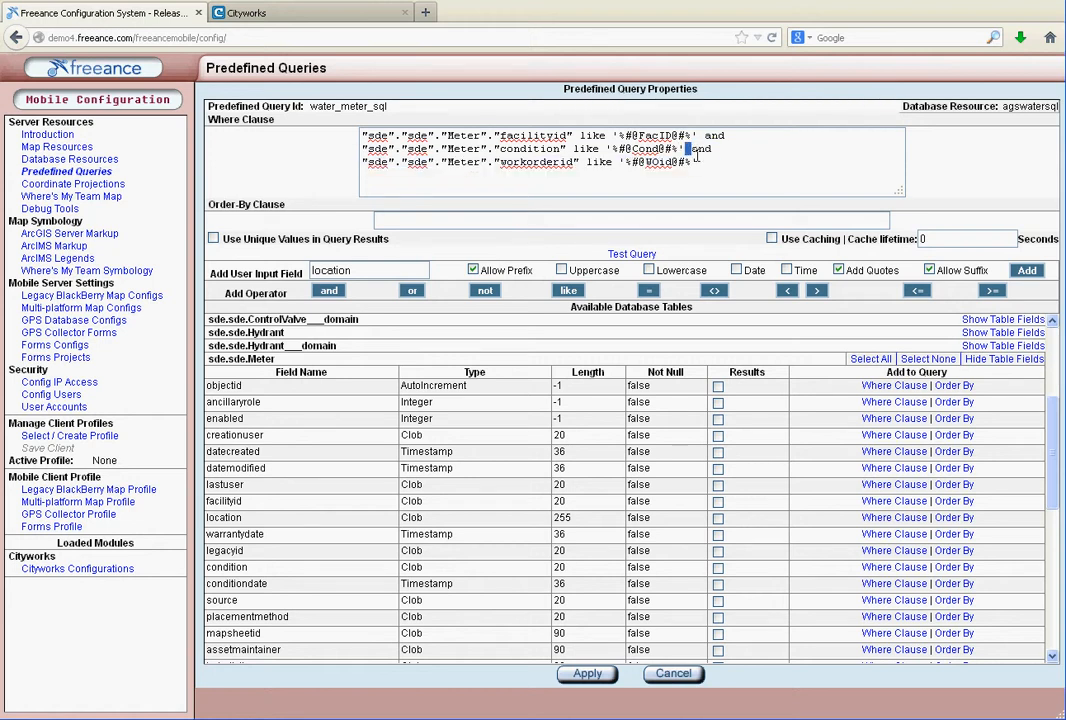
{"action": "left_click_drag", "start_coordinate": [686, 148], "coordinate": [728, 167]}
{"action": "key", "text": "BackSpace"}
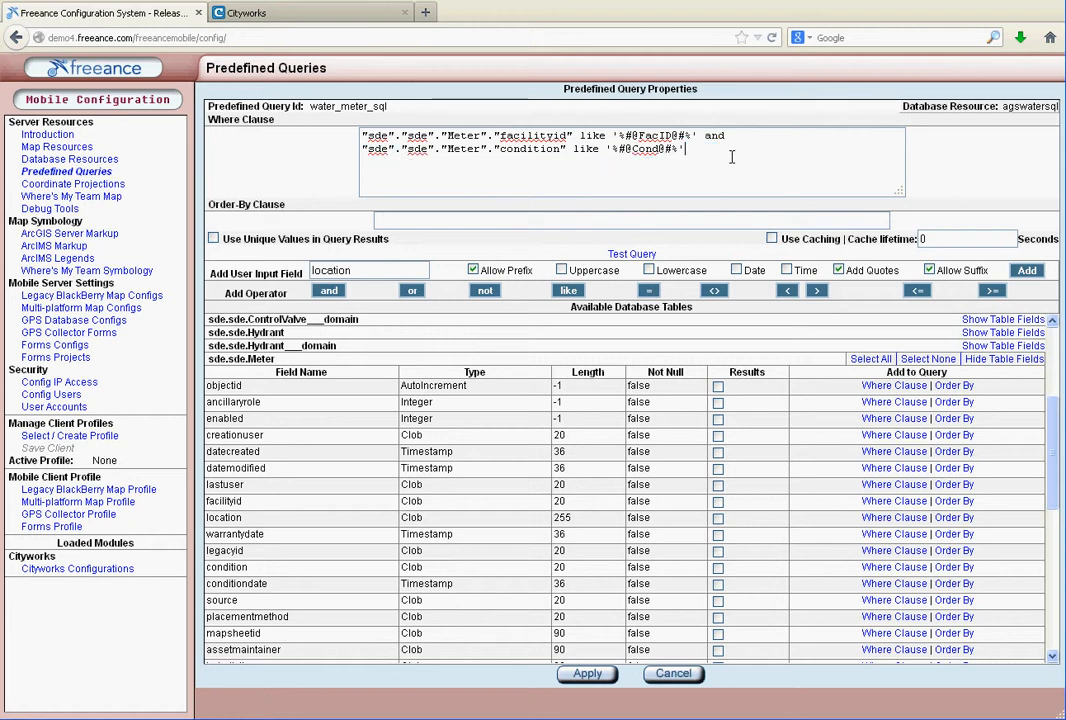
Test the query with the FacID and Cond placeholder values left blank, and return to the query properties.
{"action": "left_click", "coordinate": [628, 254]}
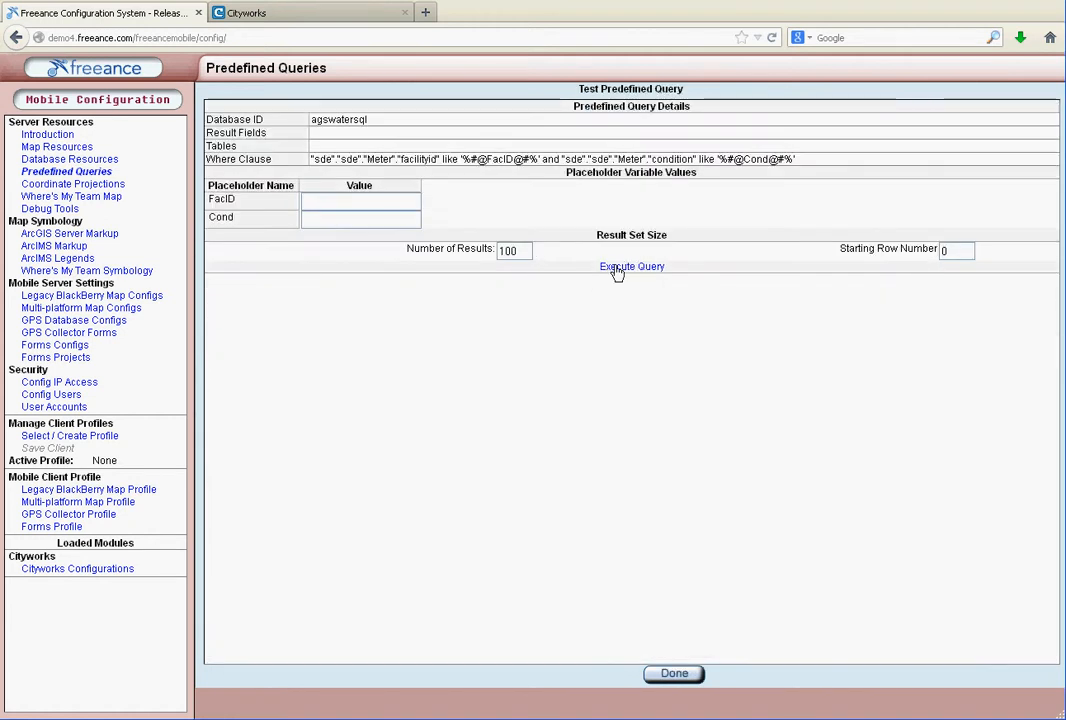
{"action": "left_click", "coordinate": [618, 268]}
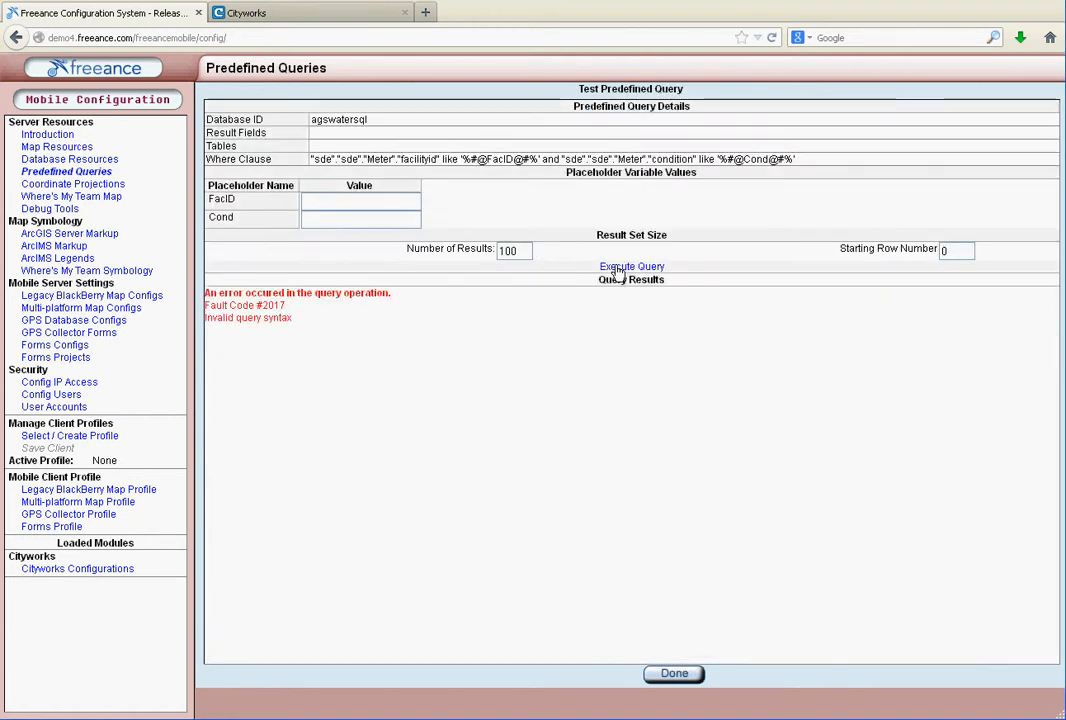
{"action": "left_click", "coordinate": [675, 675]}
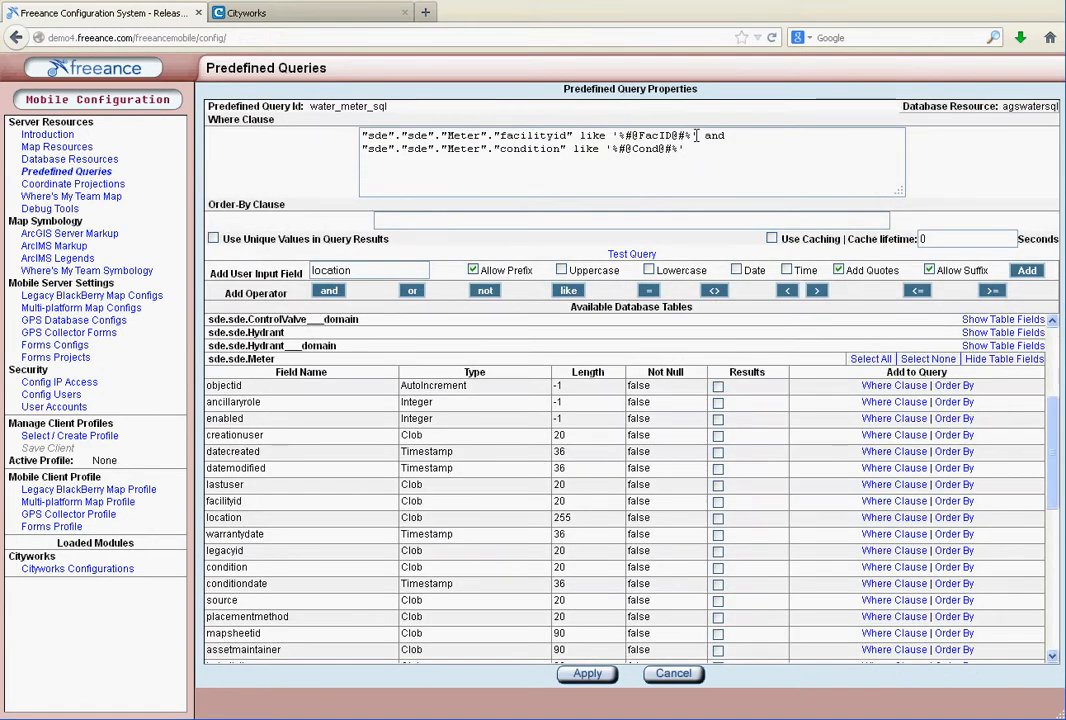
Remove the Meter condition comparison and its preceding and from the where clause, and test the query with FacID left blank.
{"action": "left_click_drag", "start_coordinate": [697, 136], "coordinate": [753, 179]}
{"action": "key", "text": "BackSpace"}
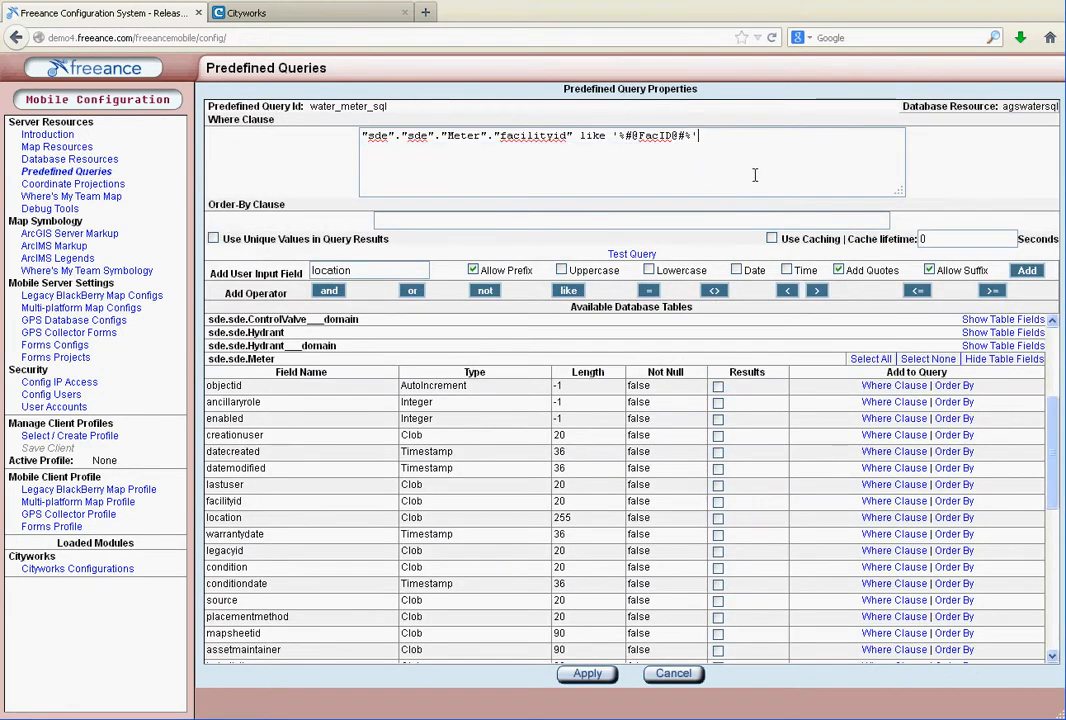
{"action": "left_click", "coordinate": [628, 256]}
{"action": "left_click", "coordinate": [622, 250]}
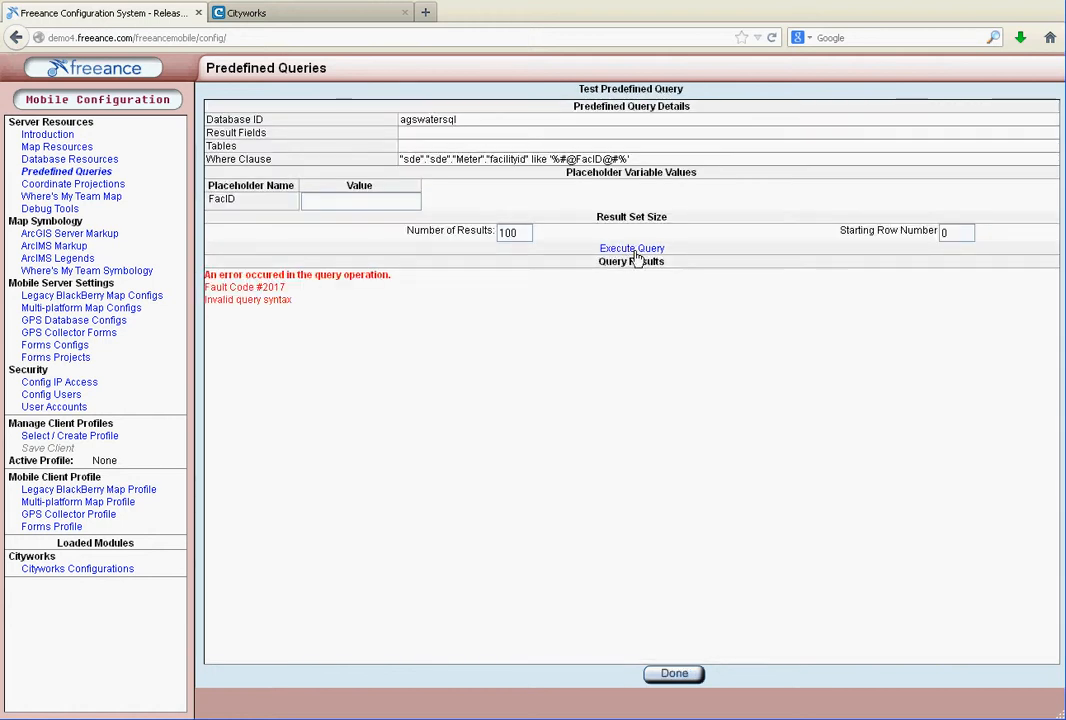
{"action": "left_click", "coordinate": [674, 675]}
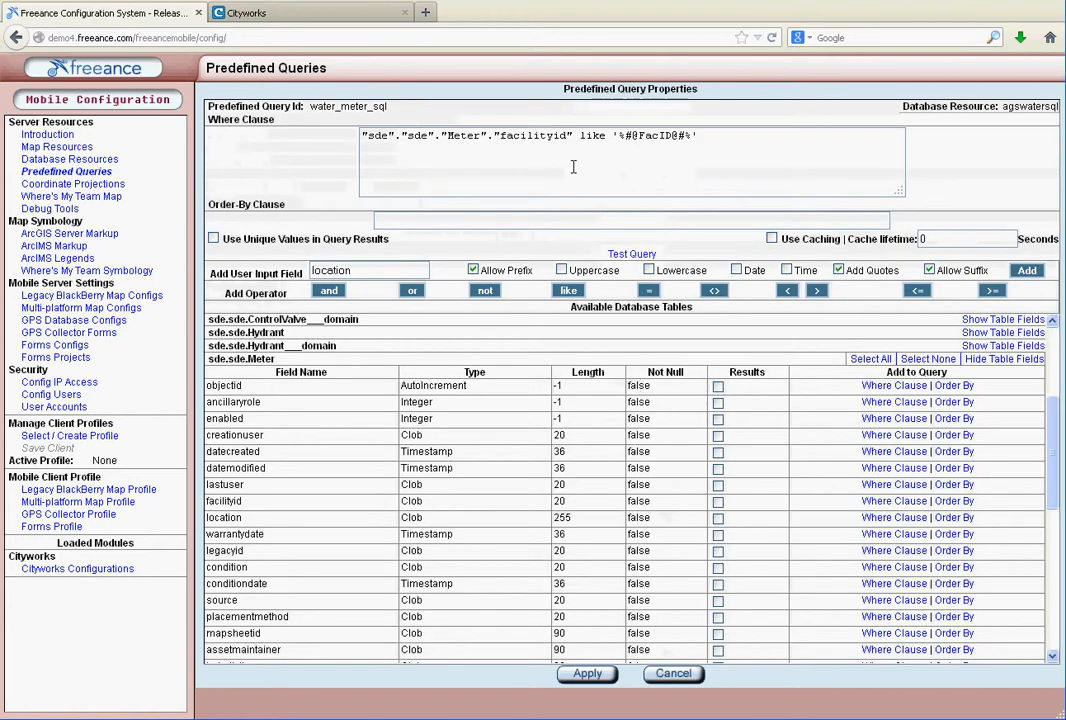
Clear the remaining facilityid condition from the where clause and test the query with an empty where clause.
{"action": "left_click_drag", "start_coordinate": [505, 135], "coordinate": [566, 135]}
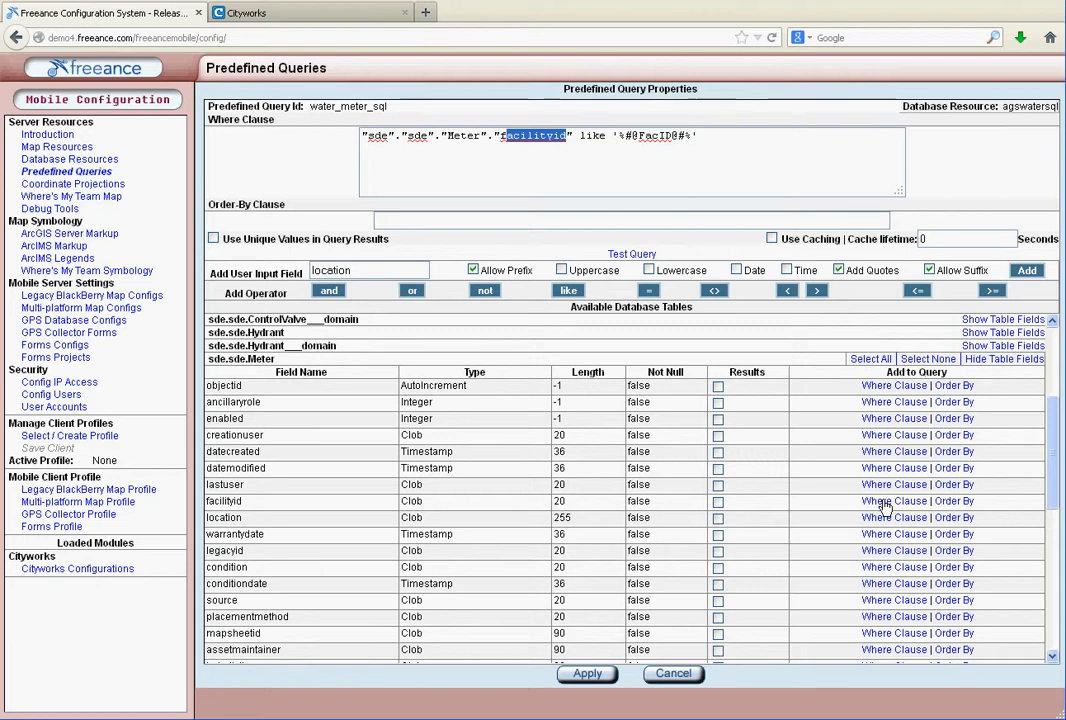
{"action": "left_click_drag", "start_coordinate": [767, 137], "coordinate": [274, 149]}
{"action": "key", "text": "Delete"}
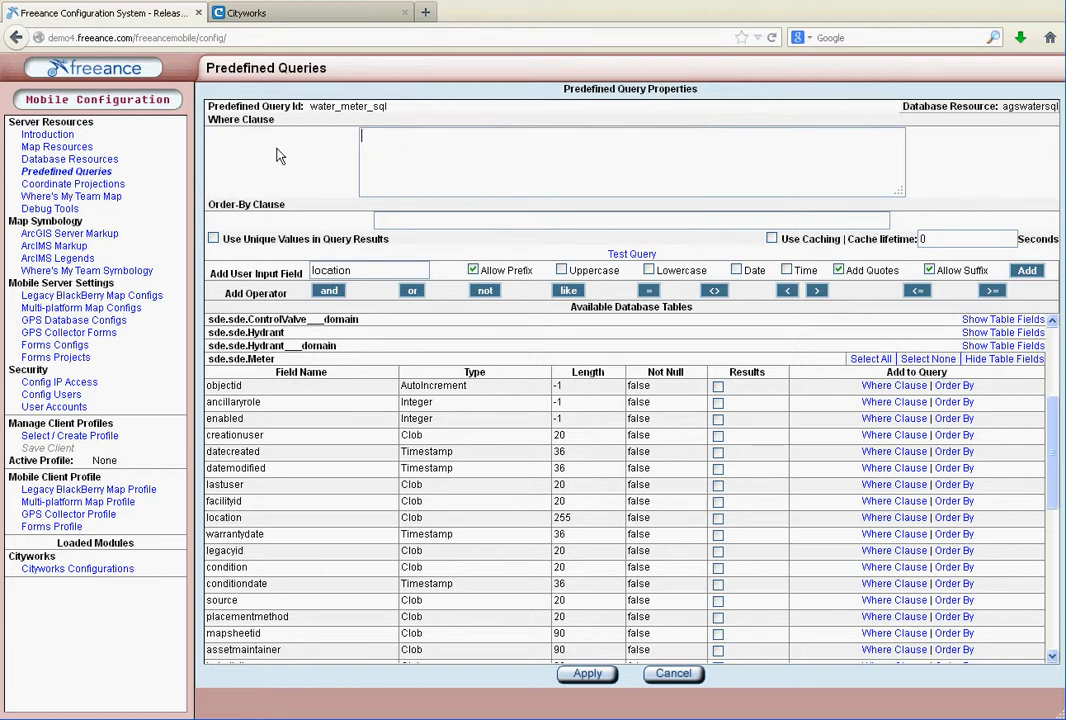
{"action": "left_click", "coordinate": [630, 255]}
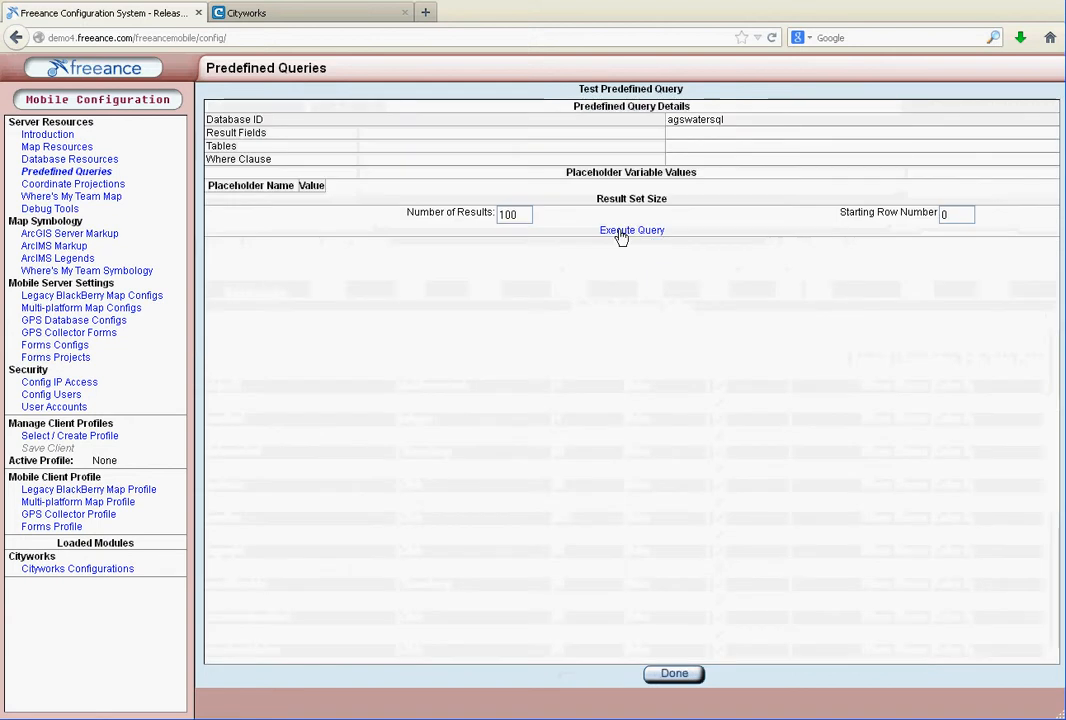
{"action": "left_click", "coordinate": [621, 234]}
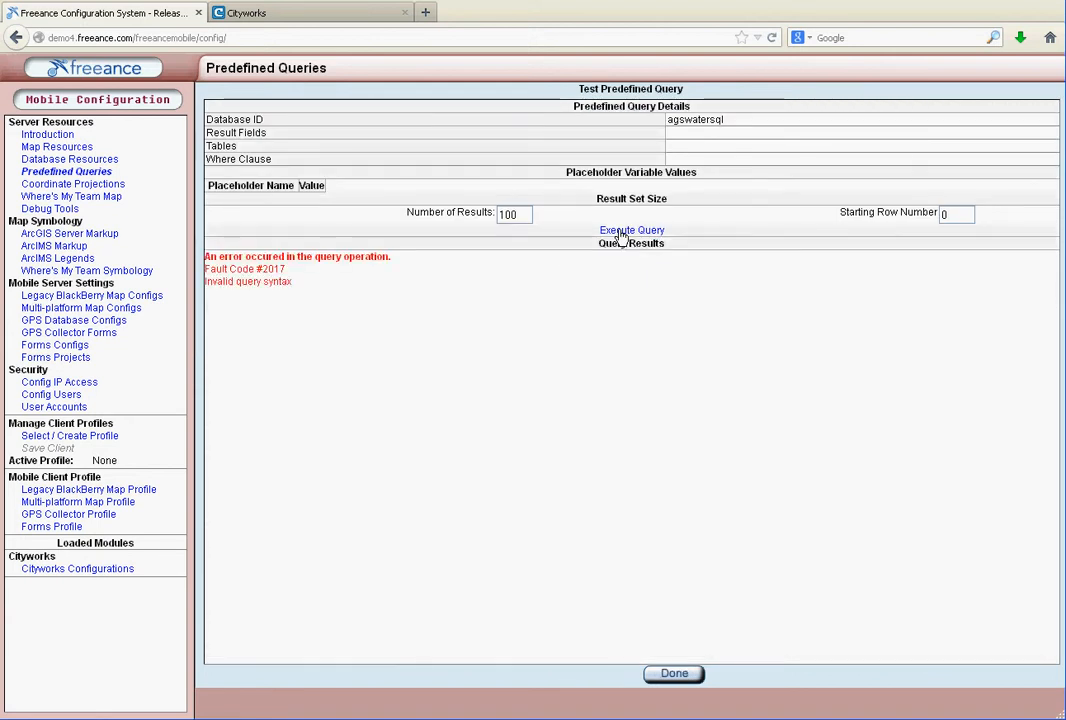
Close the query test and cancel the edits to the water_meter_sql properties, returning to the predefined query index.
{"action": "left_click", "coordinate": [674, 673]}
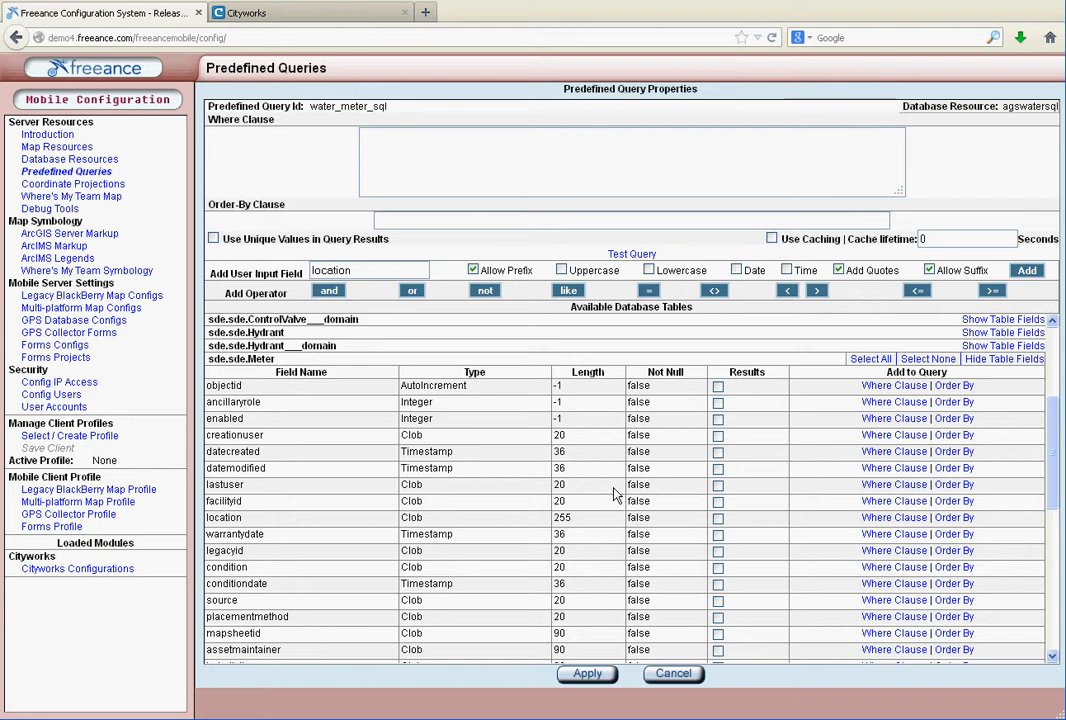
{"action": "scroll", "coordinate": [614, 495], "scroll_direction": "down", "scroll_amount": 10}
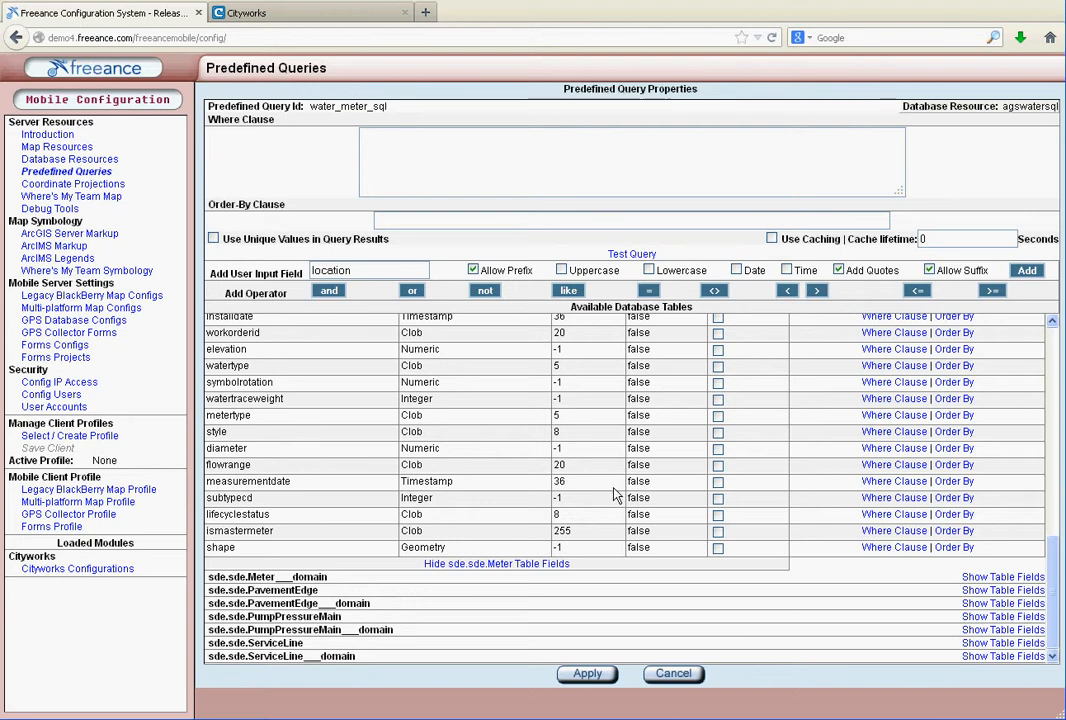
{"action": "left_click", "coordinate": [664, 675]}
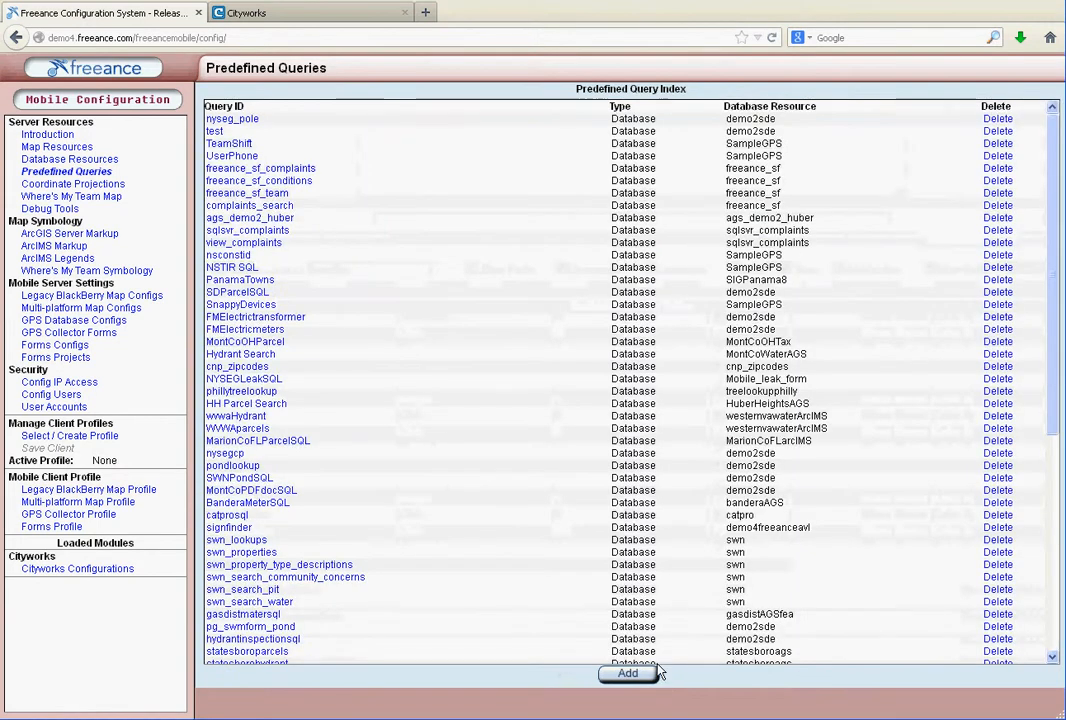